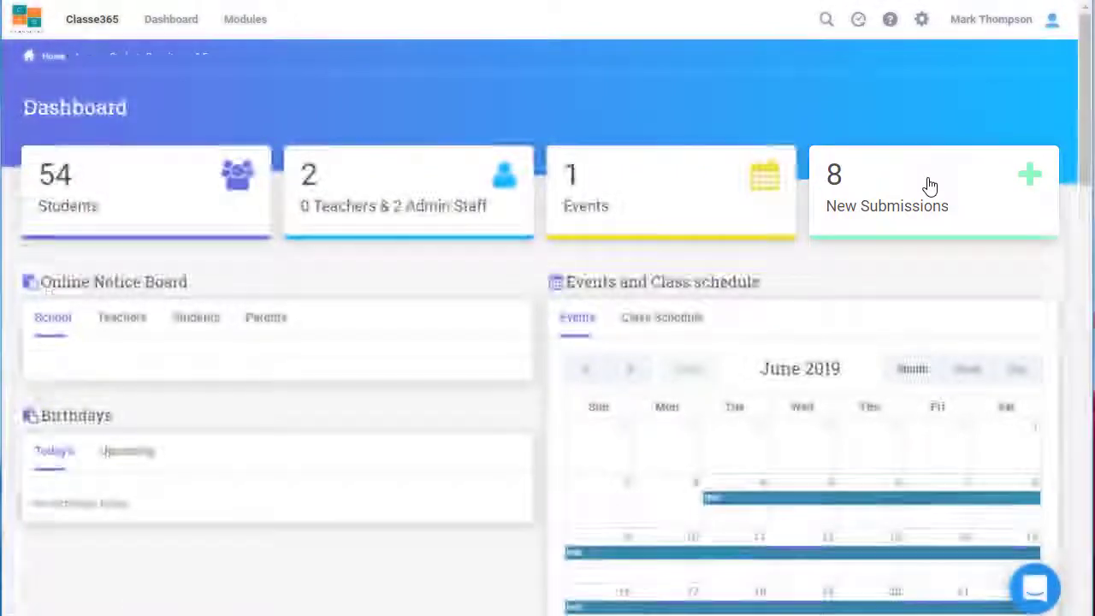
Go to Administration > CRM-Enroll & Forms and open the Entrance Test Application Form - Engineering
click(926, 183)
click(257, 26)
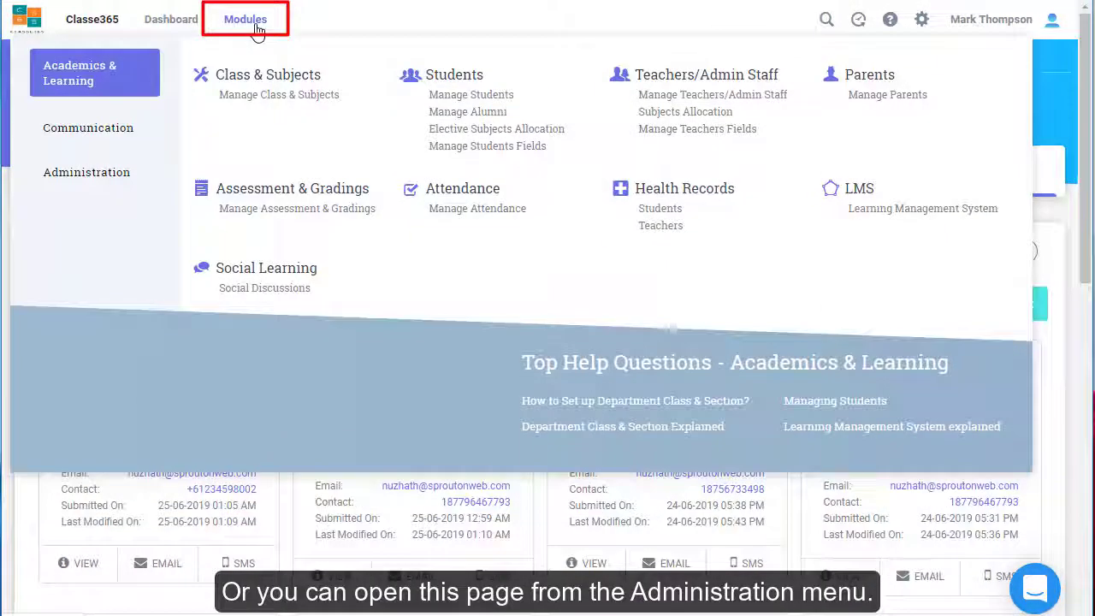
click(141, 176)
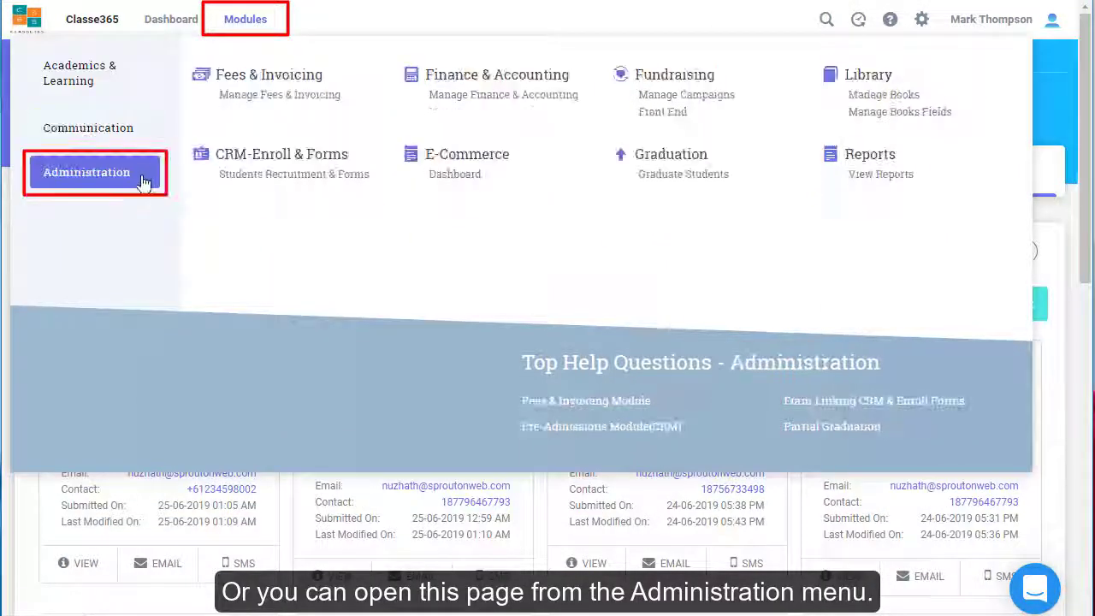
click(255, 186)
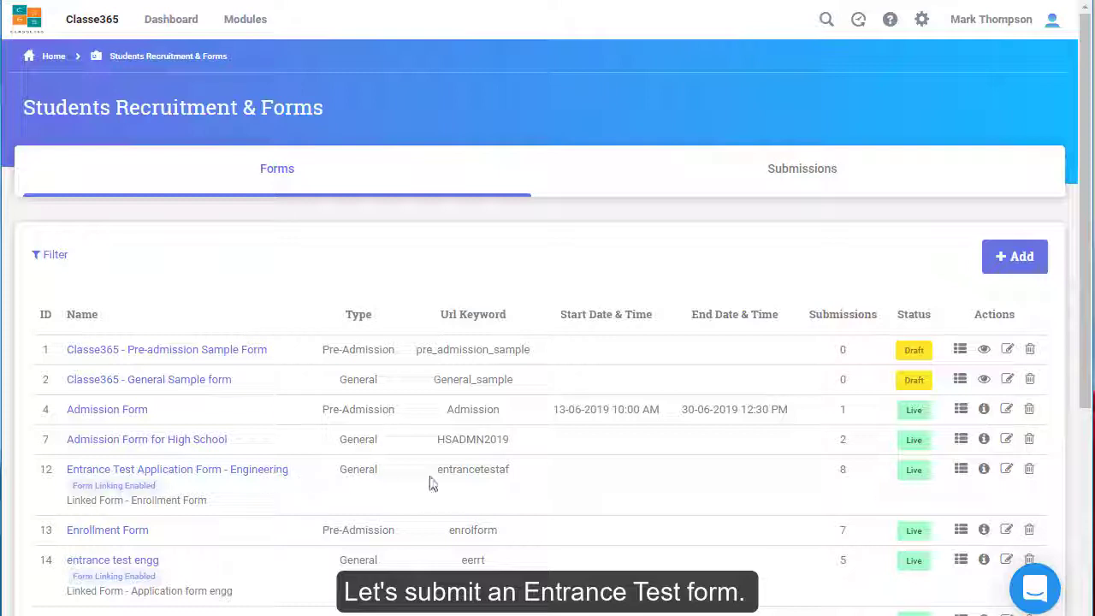
click(984, 477)
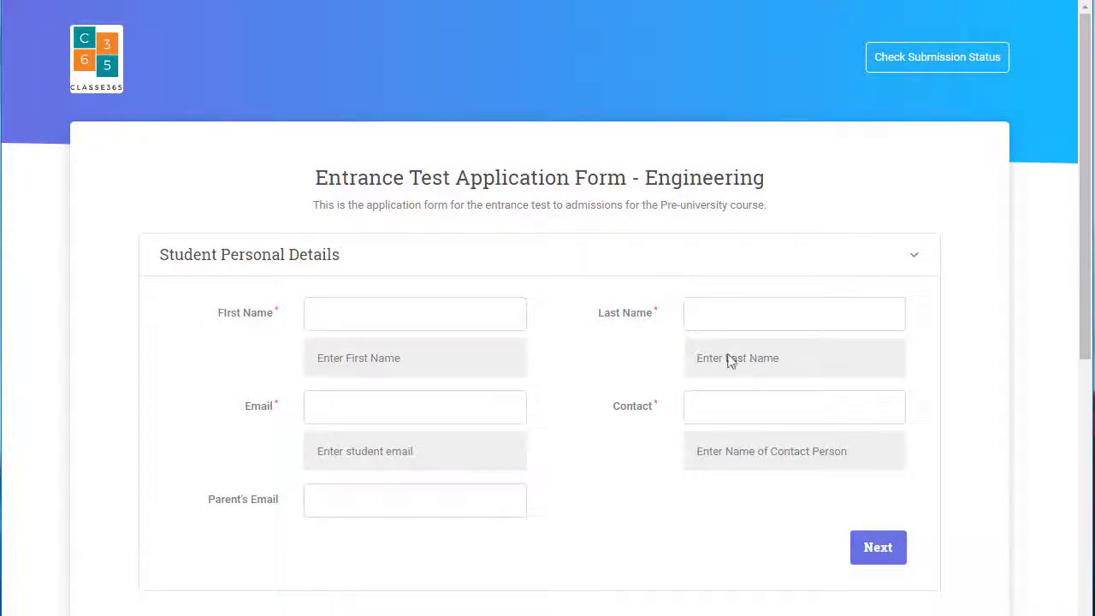
Enter the student's first name and choose the saved student email, contact number and parent email
click(321, 316)
text(Edward)
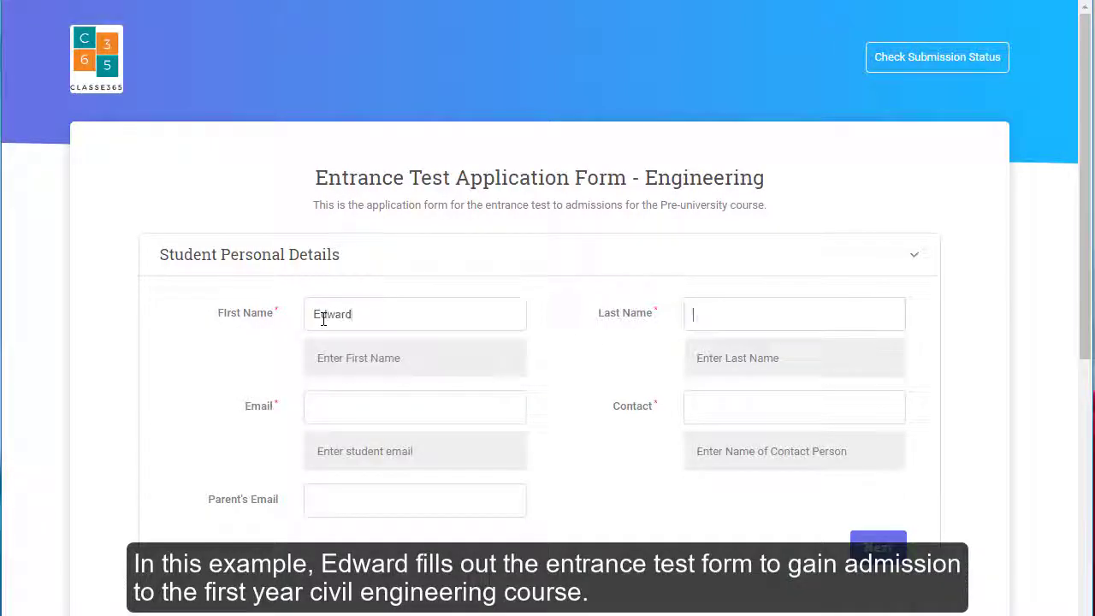
click(349, 408)
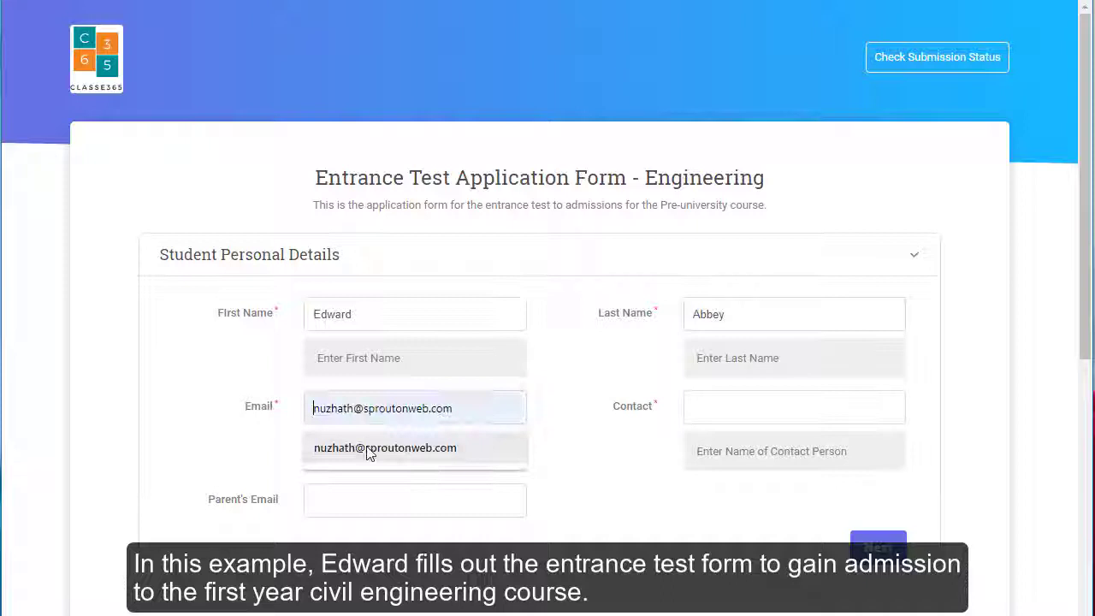
click(415, 447)
click(693, 411)
click(728, 447)
click(446, 509)
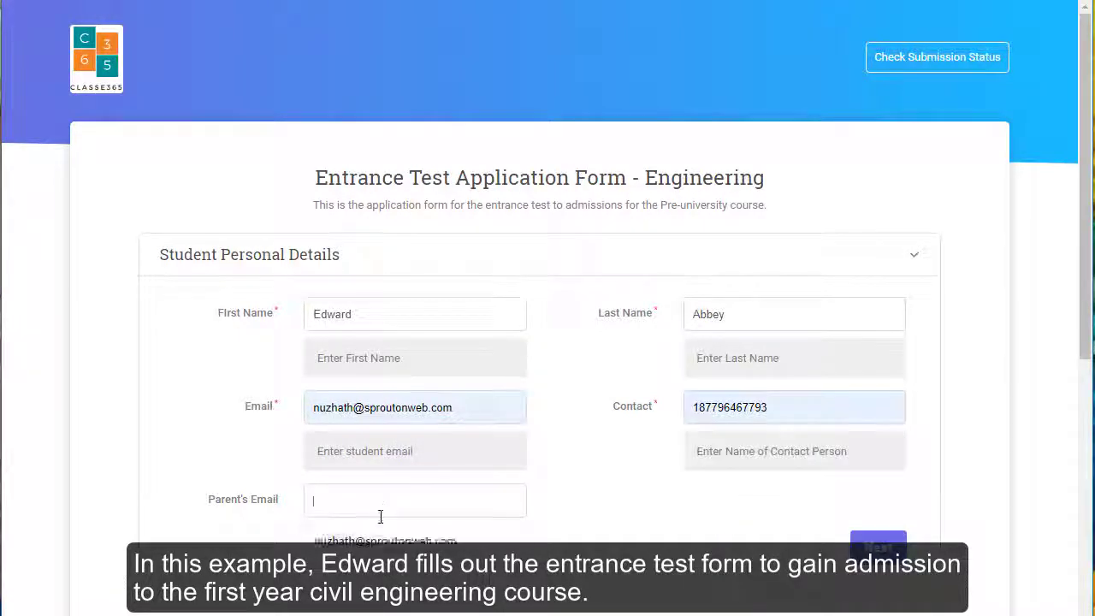
click(402, 545)
Choose Civil Engineering with test date 26-07-2019 in Tasmania
click(877, 544)
click(464, 407)
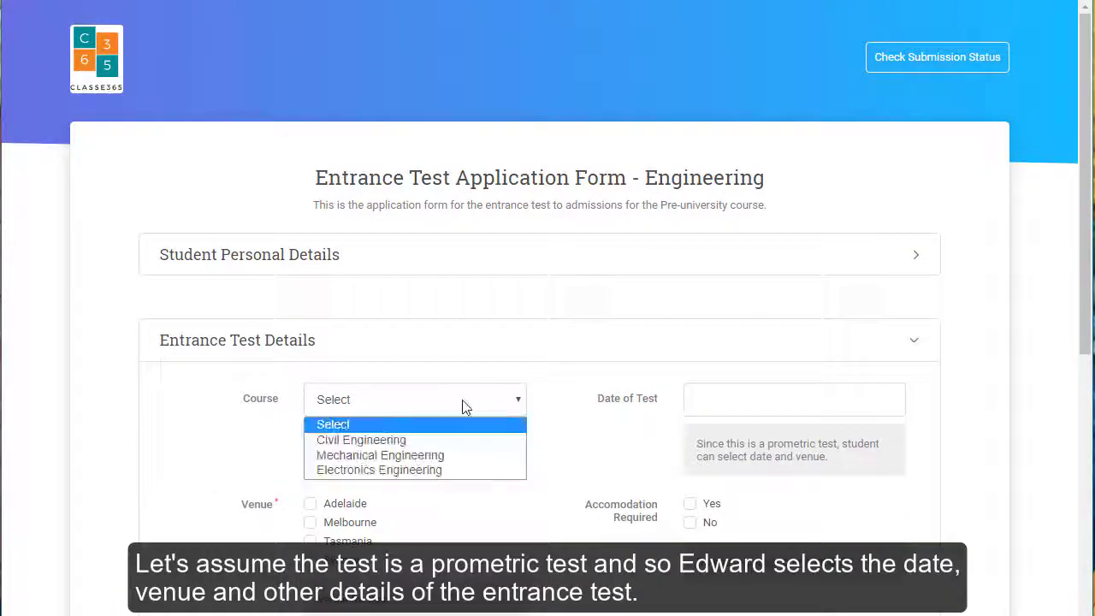
click(467, 435)
click(725, 402)
click(858, 186)
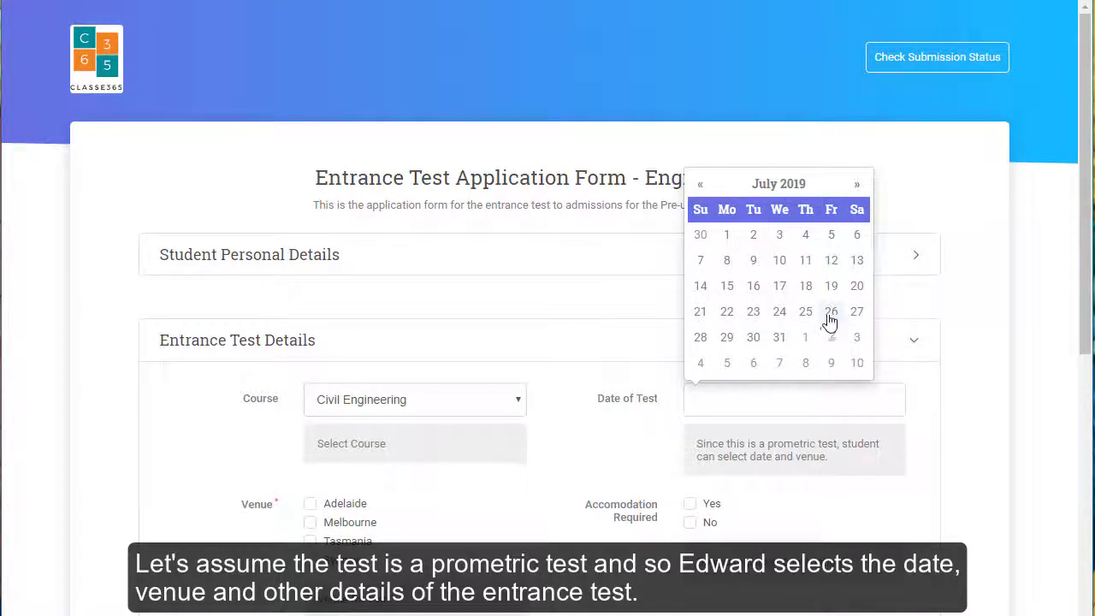
click(830, 312)
scroll(406, 414, down, 2)
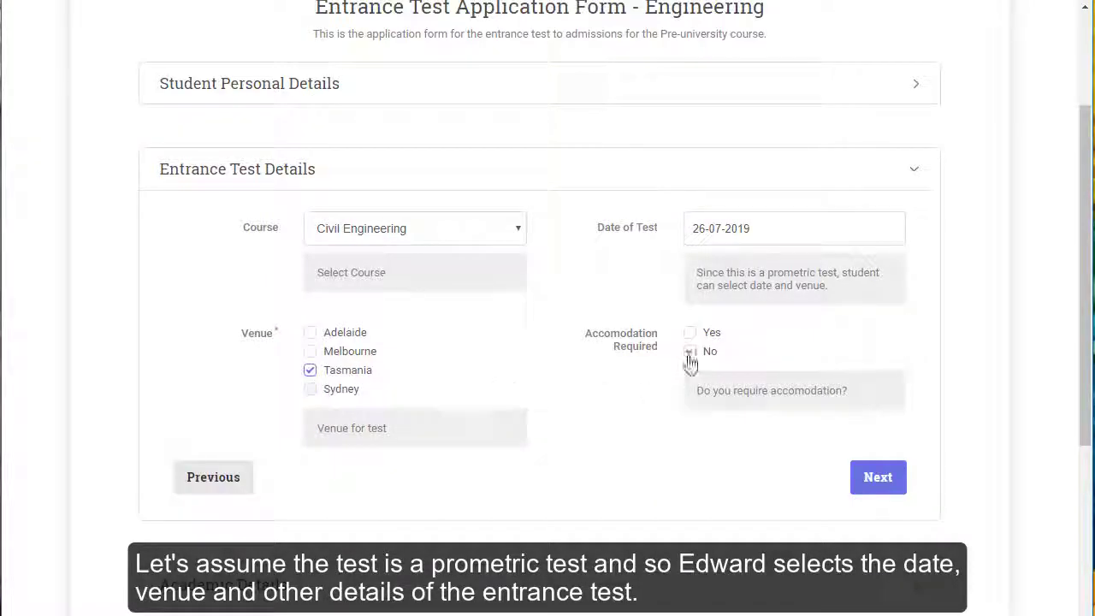
Set the date of passing to 14-05-2019 and begin entering the address
click(876, 492)
click(439, 317)
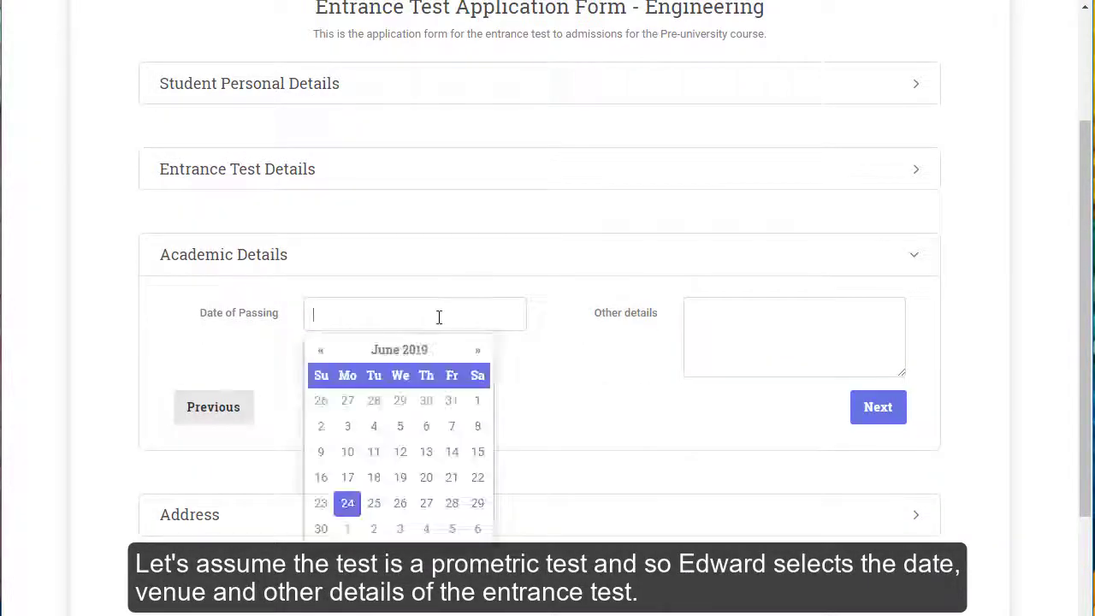
click(321, 351)
click(368, 453)
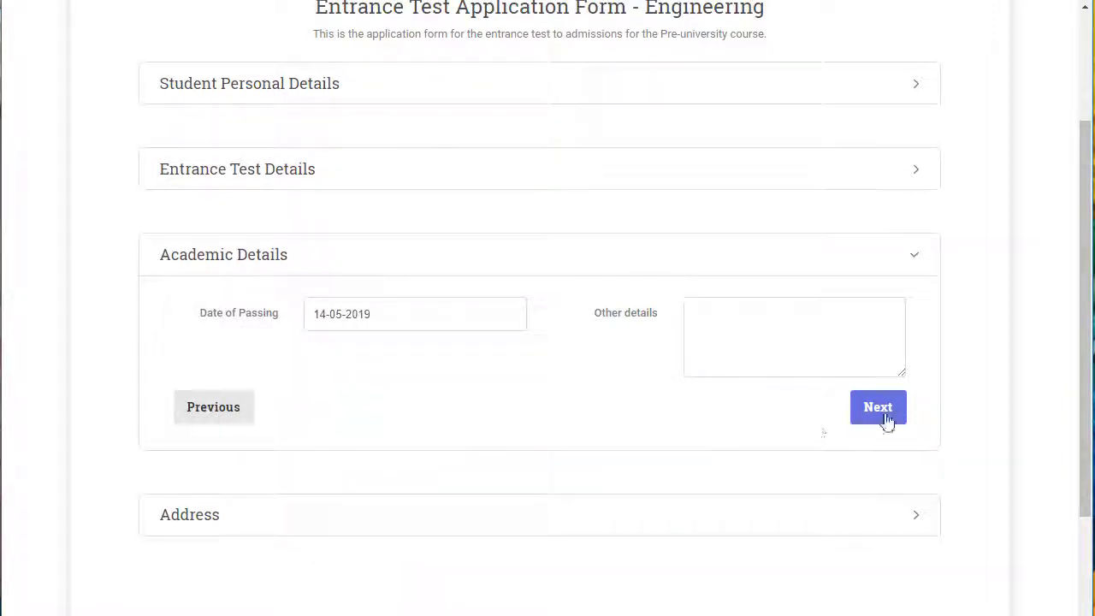
click(886, 419)
click(387, 403)
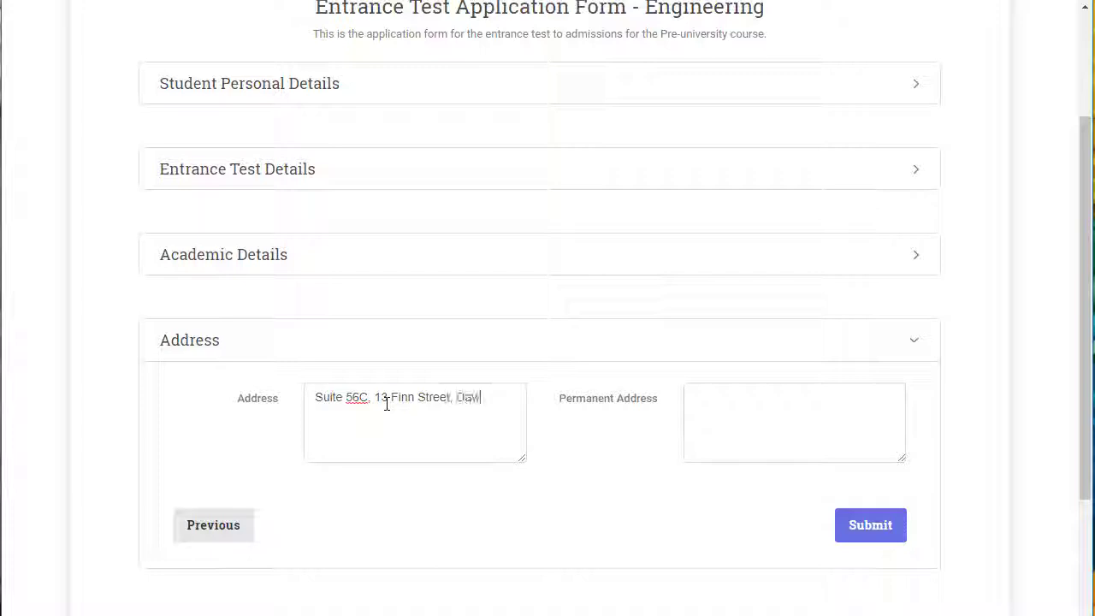
Submit the application and view its printable submission details, cancelling the print dialog
click(893, 530)
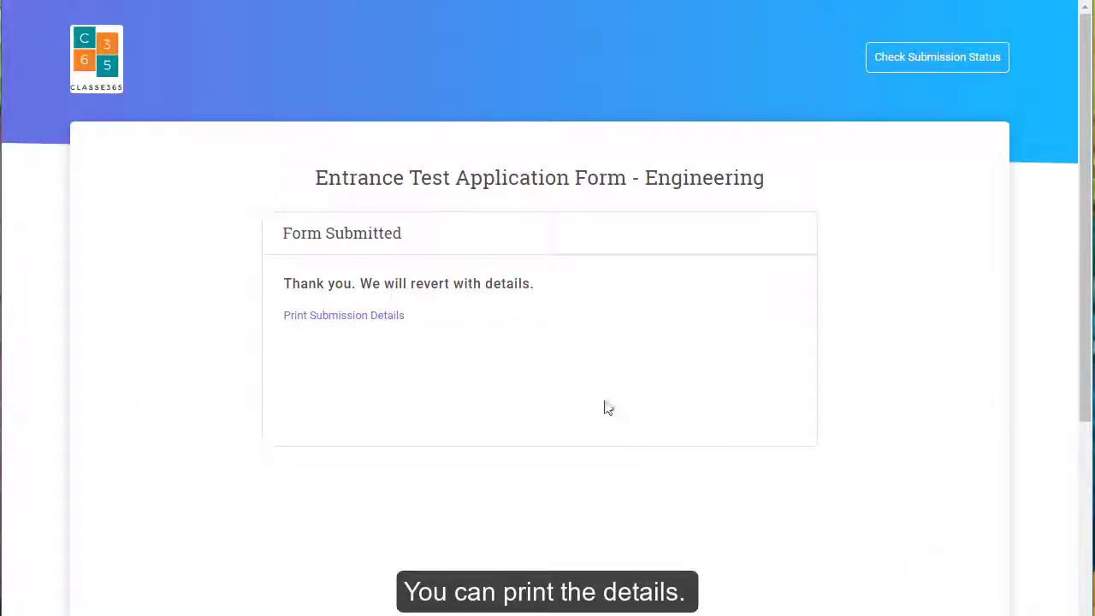
click(395, 319)
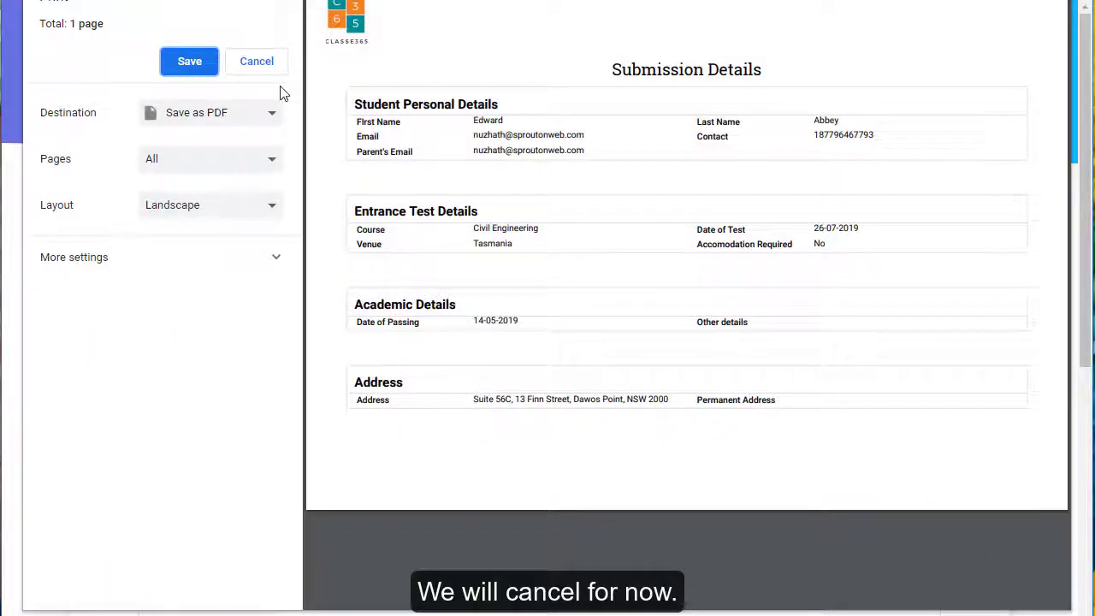
click(257, 63)
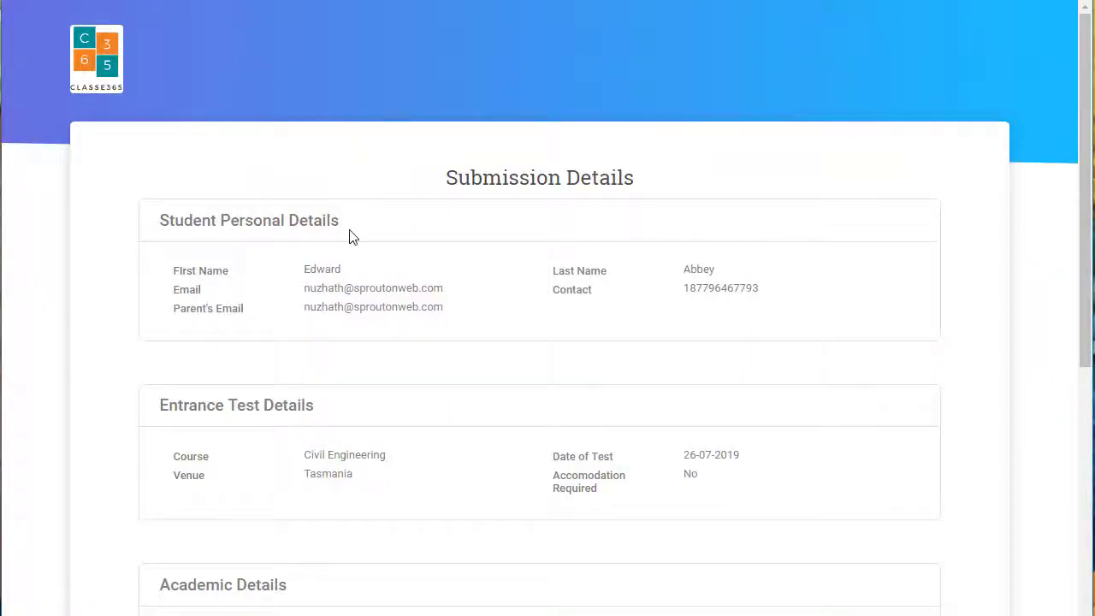
scroll(349, 237, down, 1)
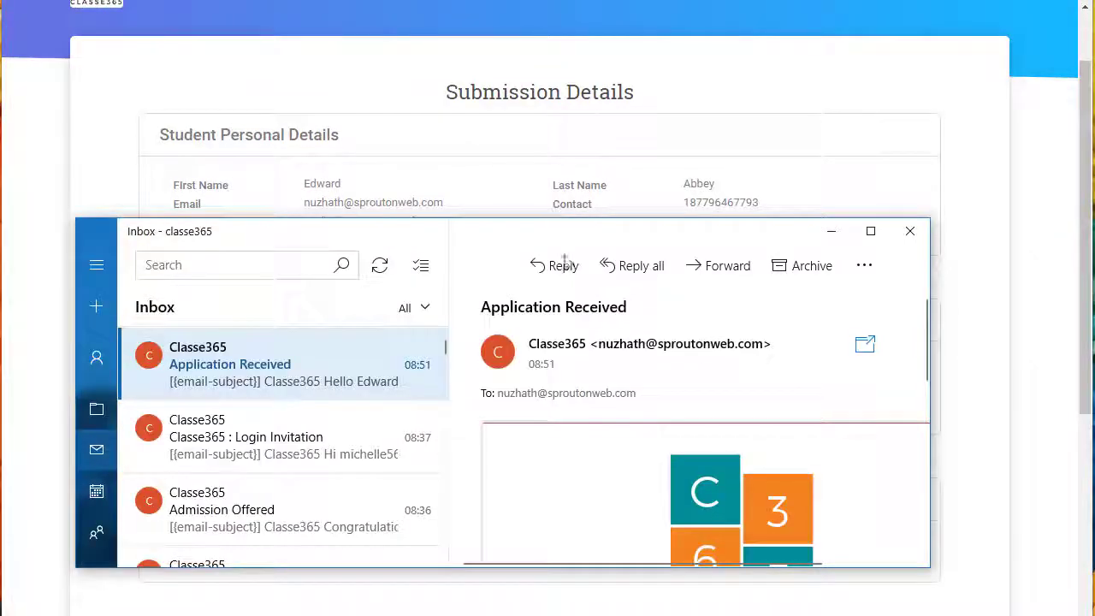
scroll(616, 436, down, 2)
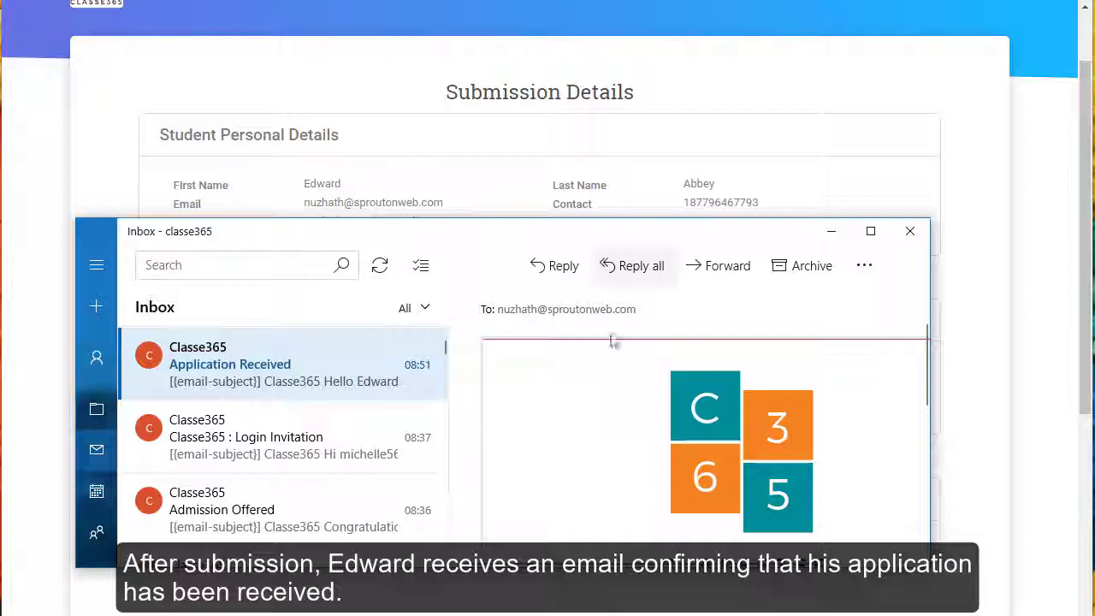
drag(611, 231, 612, 136)
scroll(617, 256, down, 4)
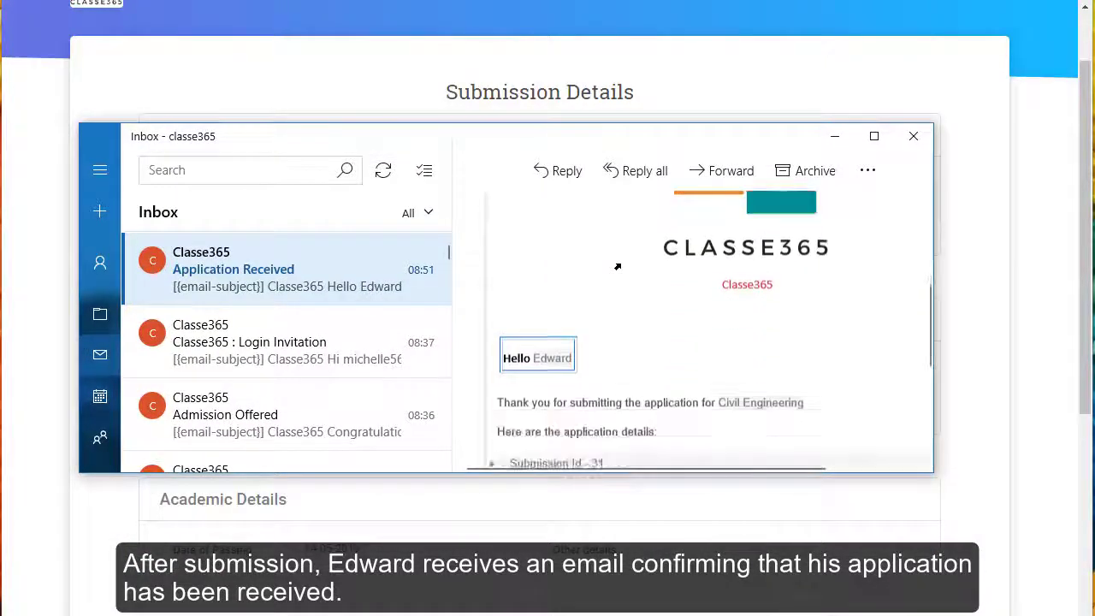
scroll(617, 267, down, 3)
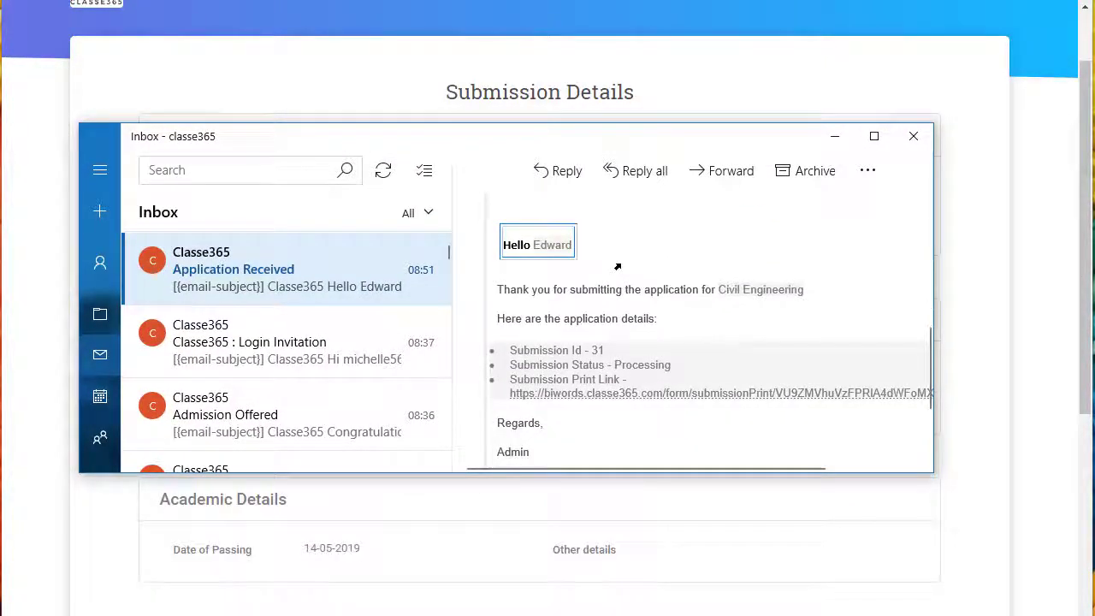
double_click(601, 307)
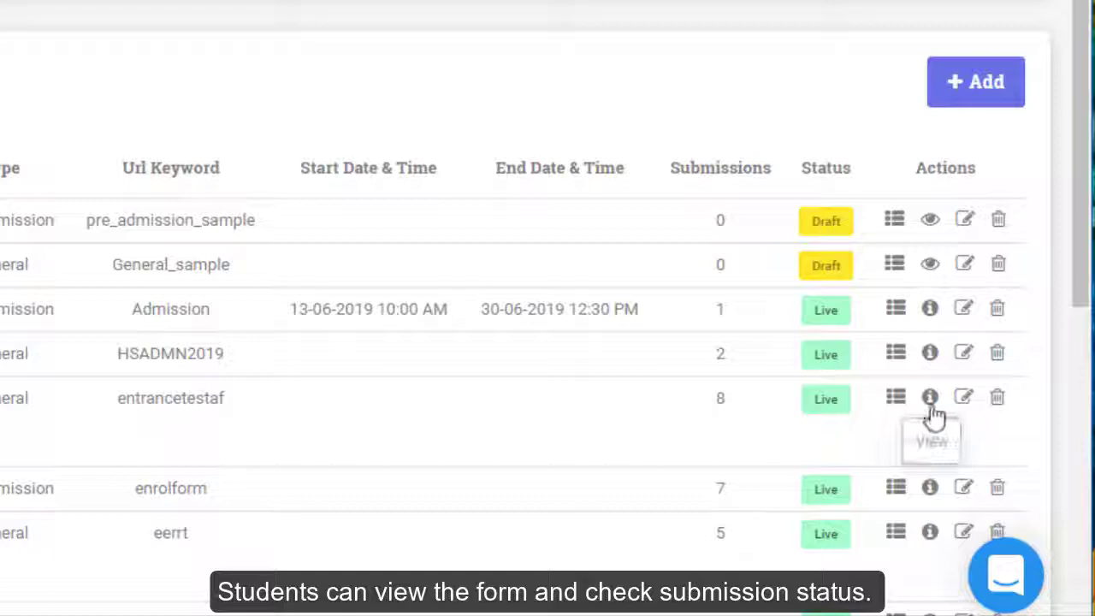
Look up the application's status using its submission ID, then close the status dialog
click(929, 397)
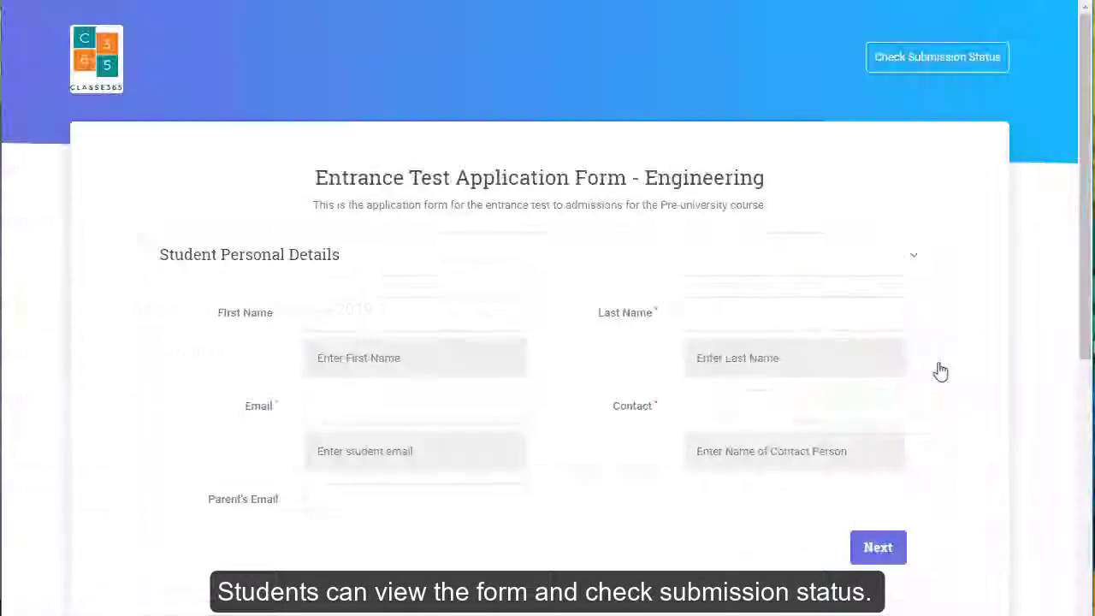
click(925, 62)
text(31)
click(670, 171)
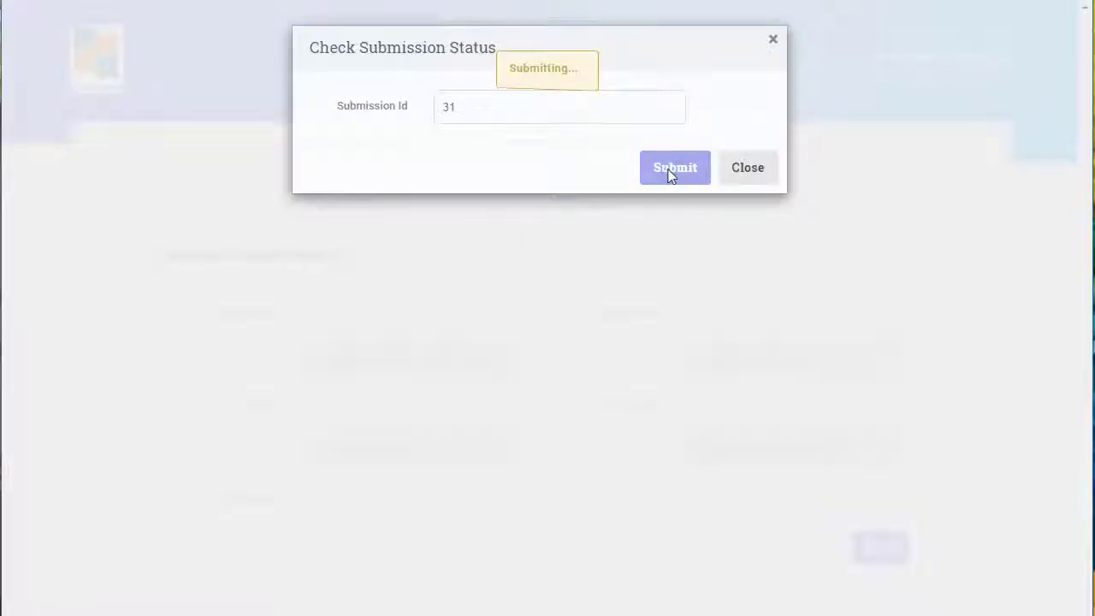
click(763, 186)
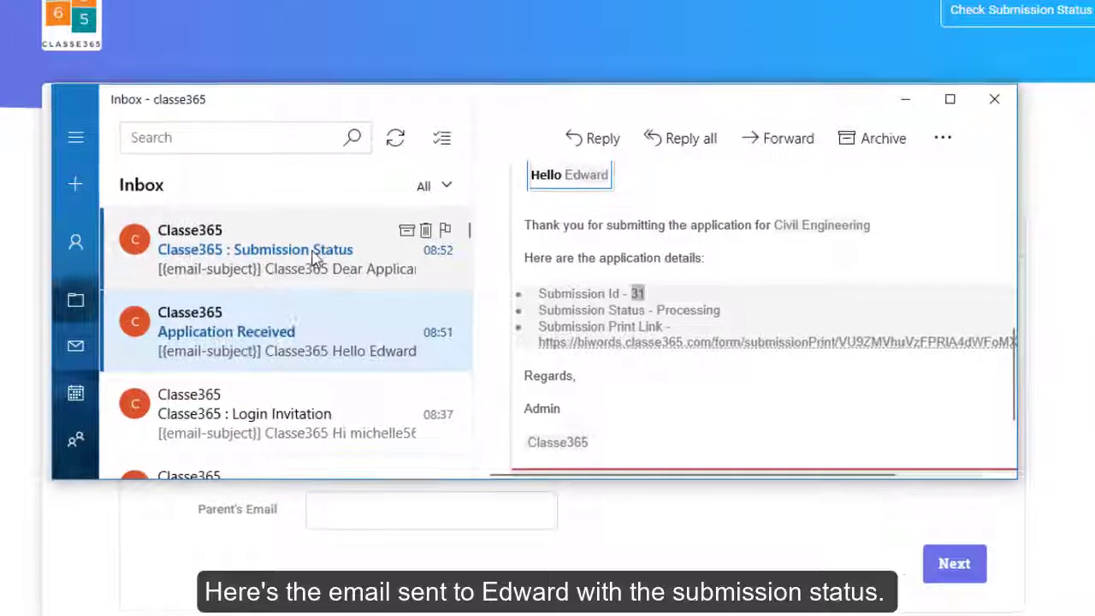
Read the Processing status email, then minimize Mail and show the Classe365 Submissions list
scroll(614, 329, down, 5)
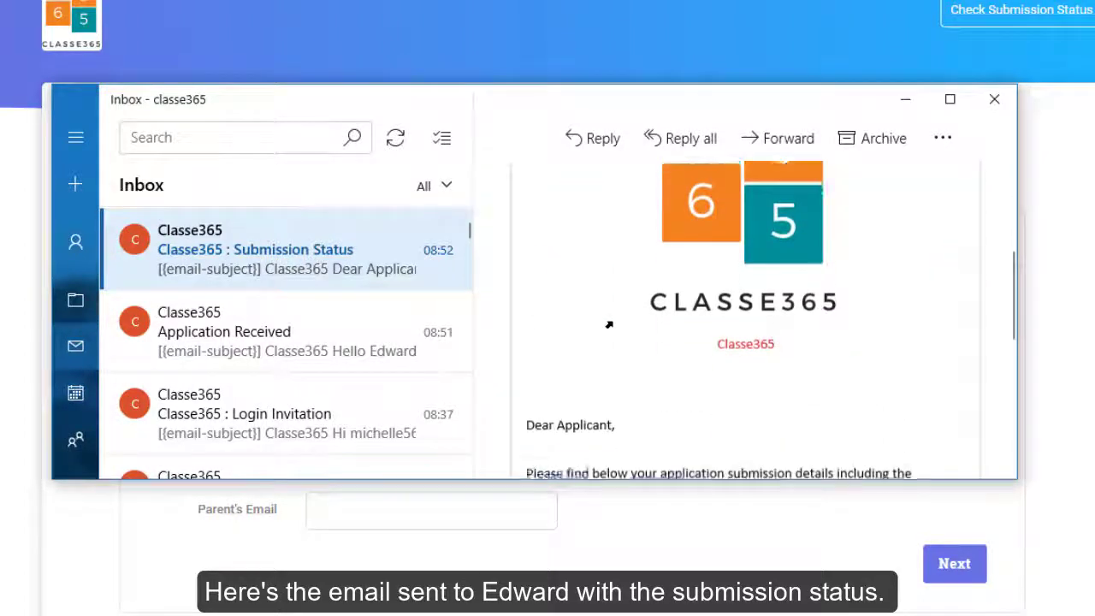
scroll(609, 325, down, 2)
scroll(691, 325, down, 3)
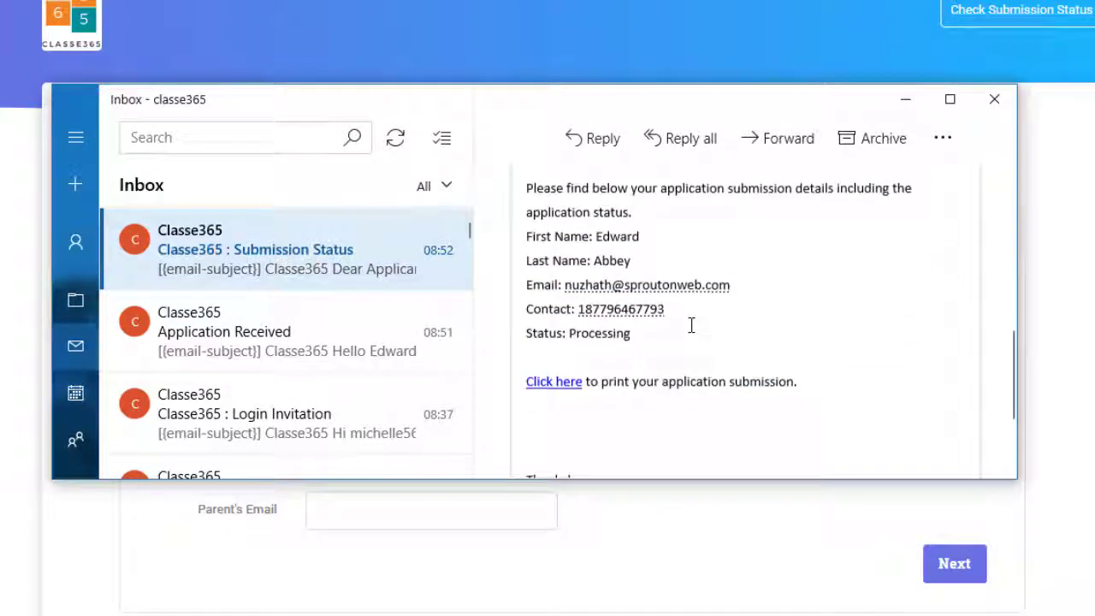
scroll(691, 325, down, 4)
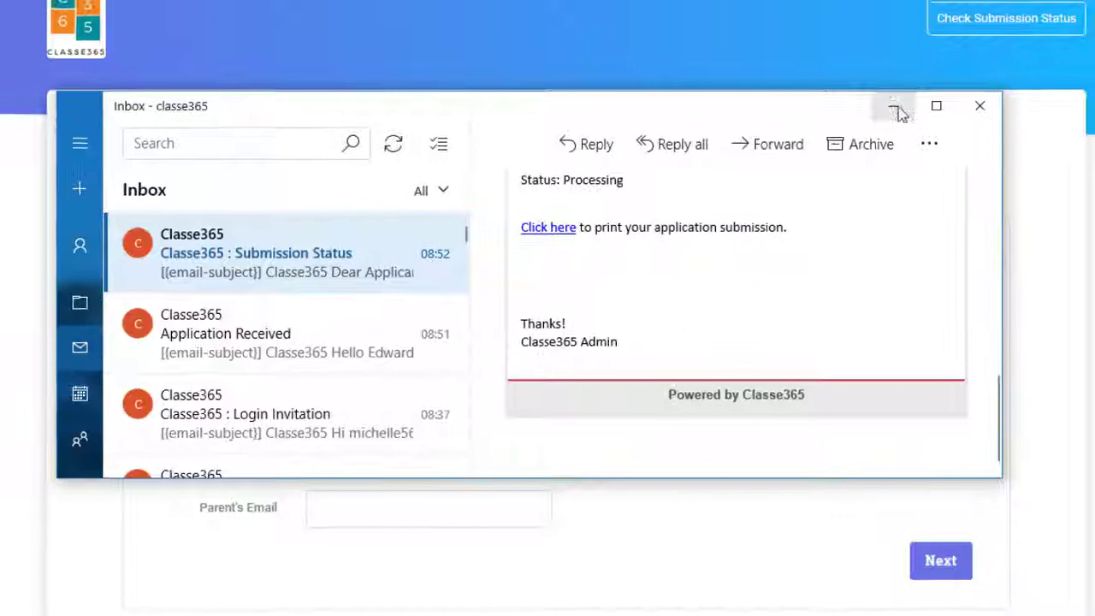
click(905, 100)
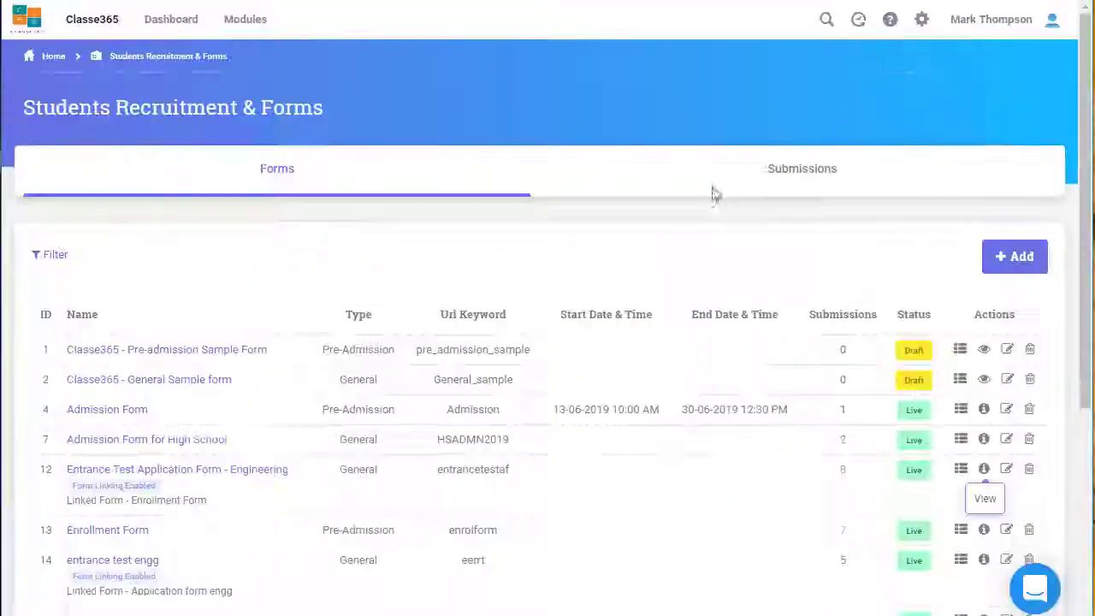
click(709, 193)
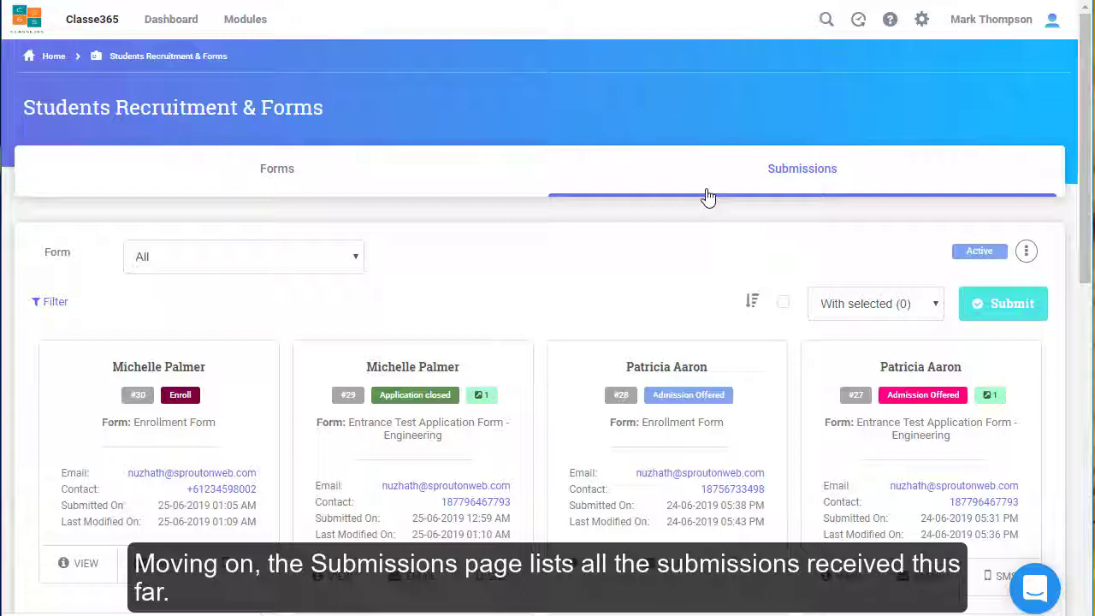
Filter to Entrance Test Application Form - Engineering and mark the Processing card Admission Offered
click(353, 259)
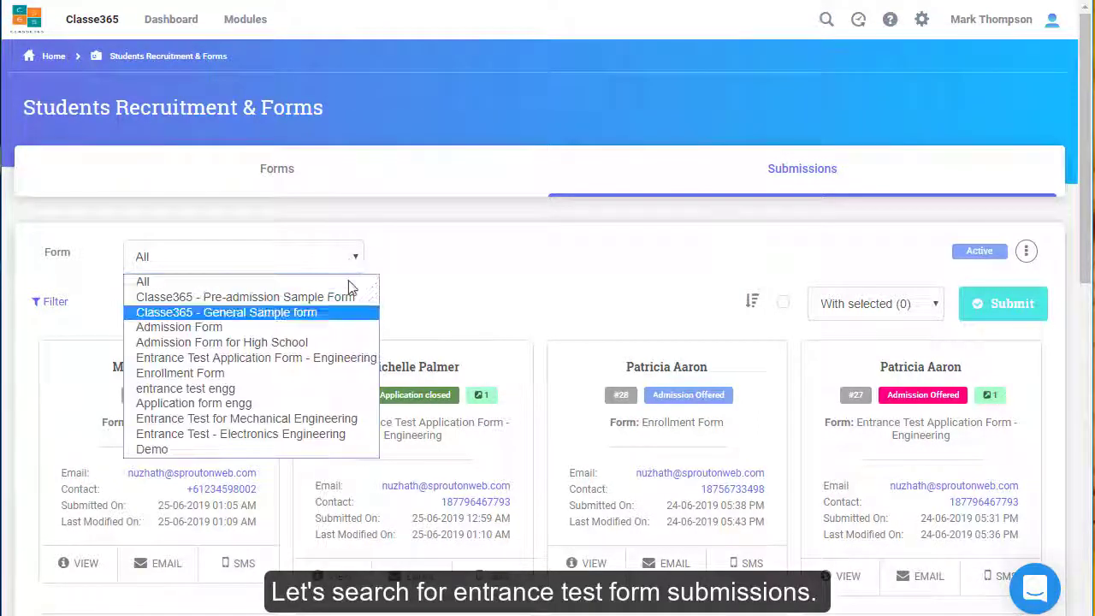
click(253, 358)
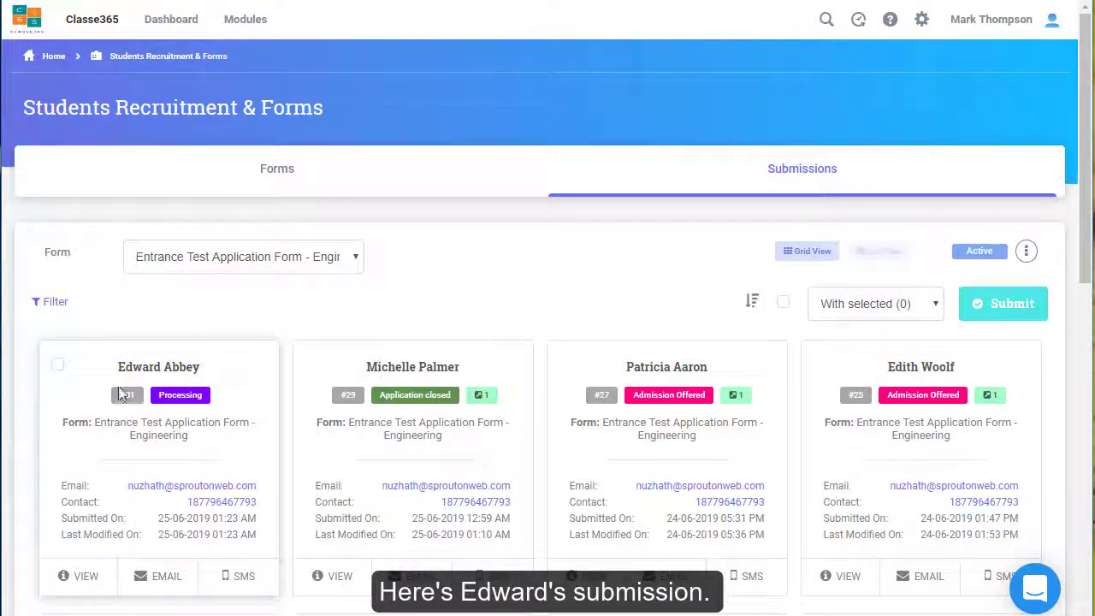
click(58, 367)
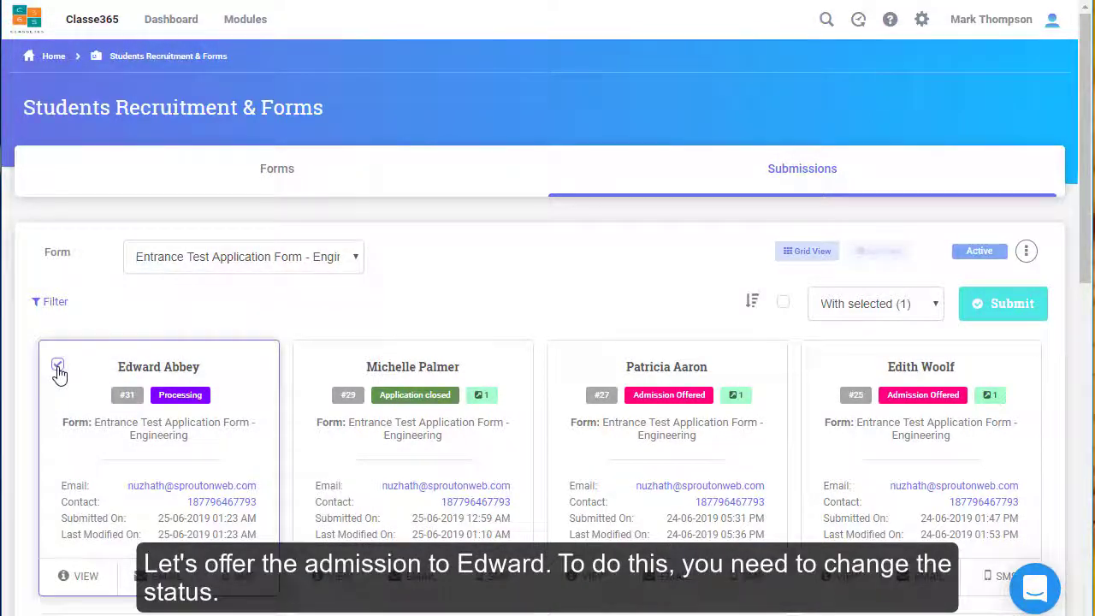
click(936, 304)
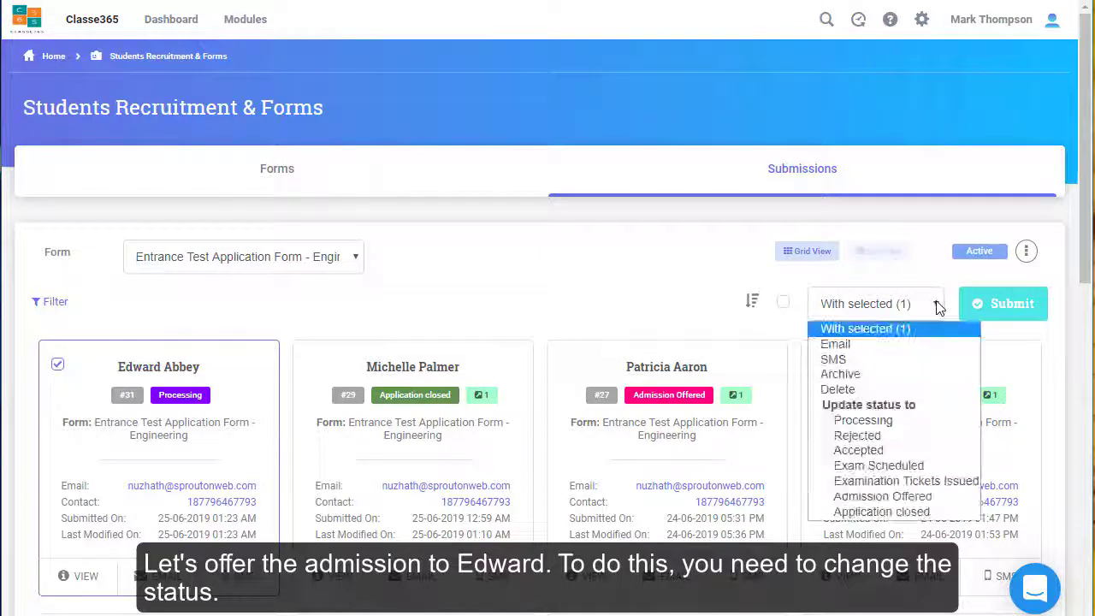
click(919, 498)
click(1027, 314)
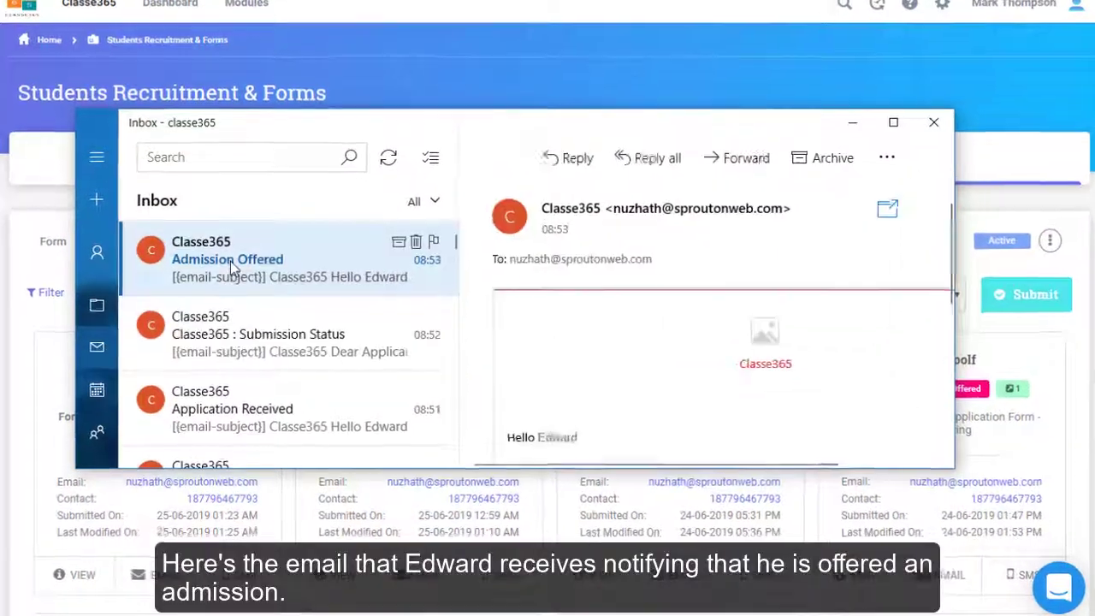
Scroll down the Admission Offered email to reach the enrollment form link
scroll(594, 349, down, 5)
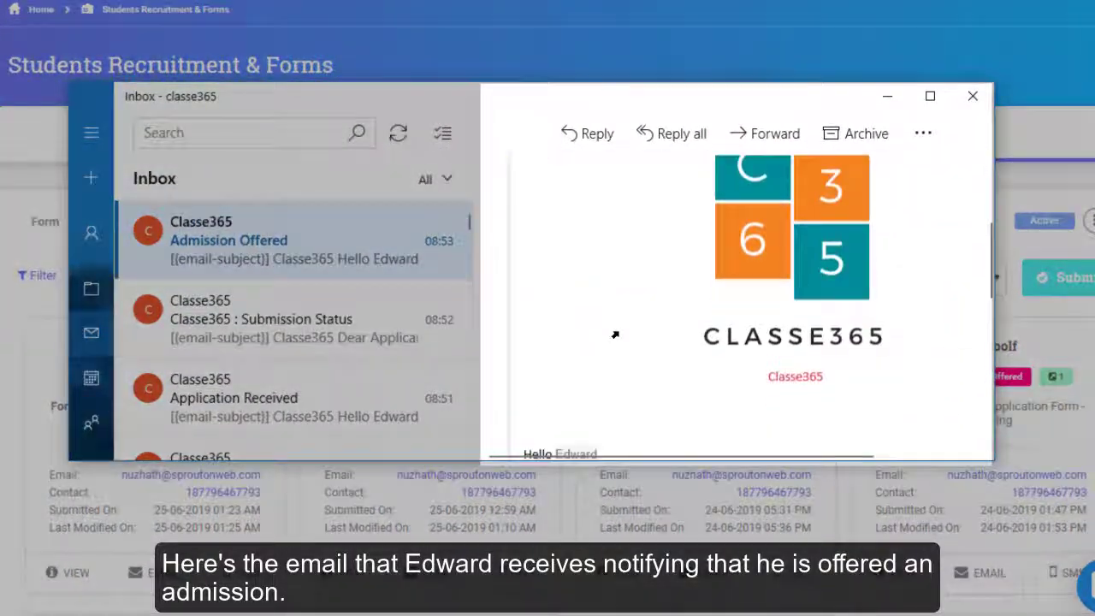
scroll(614, 335, down, 3)
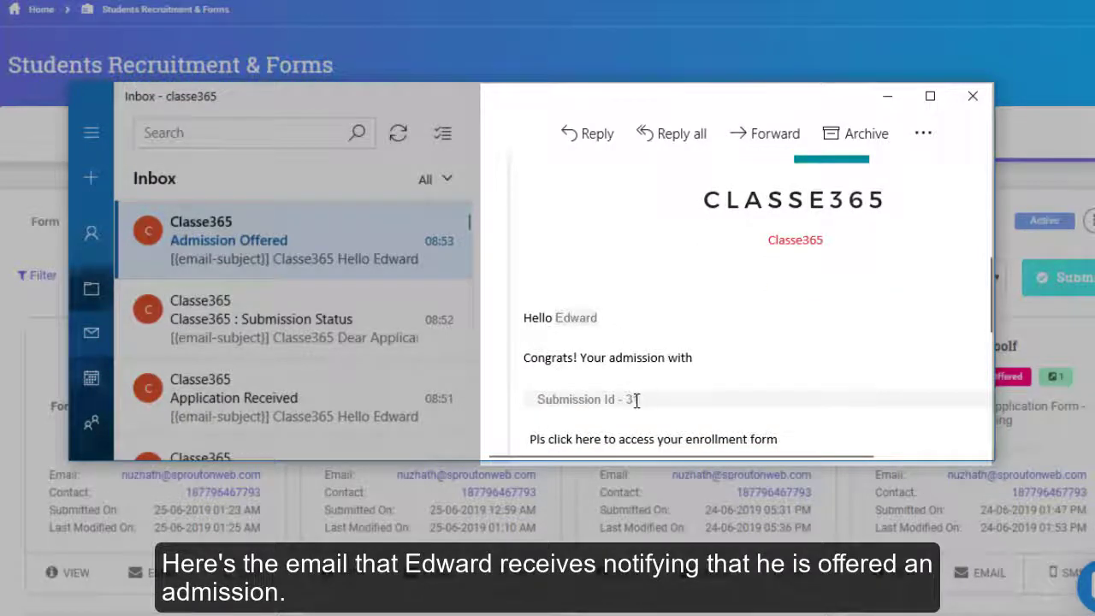
scroll(709, 358, down, 3)
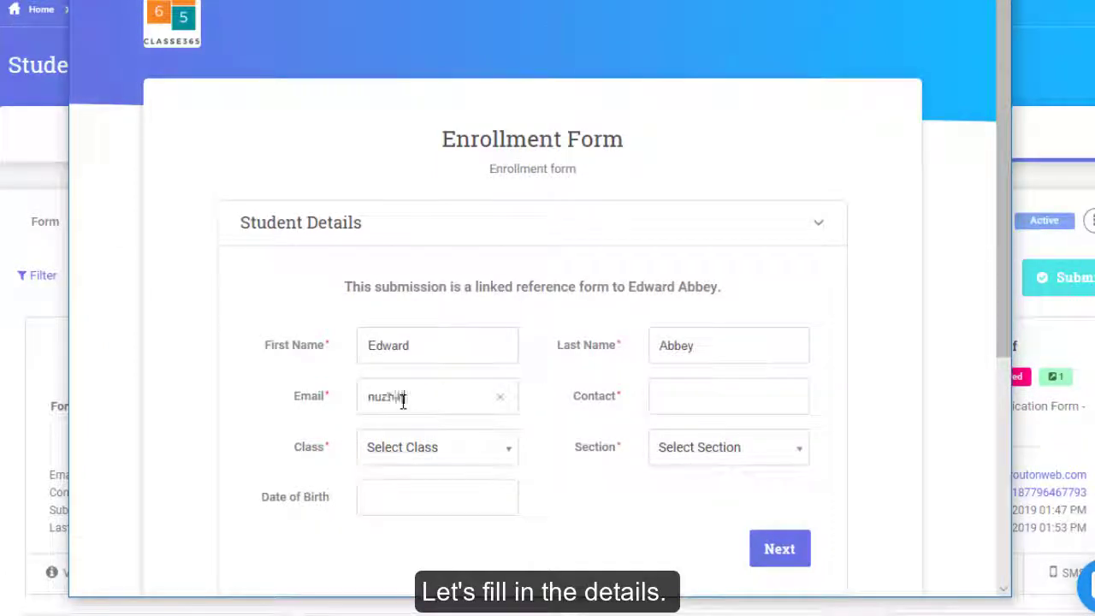
Complete the email, enter the contact number, and choose First Year class and Section A
text(onweb)
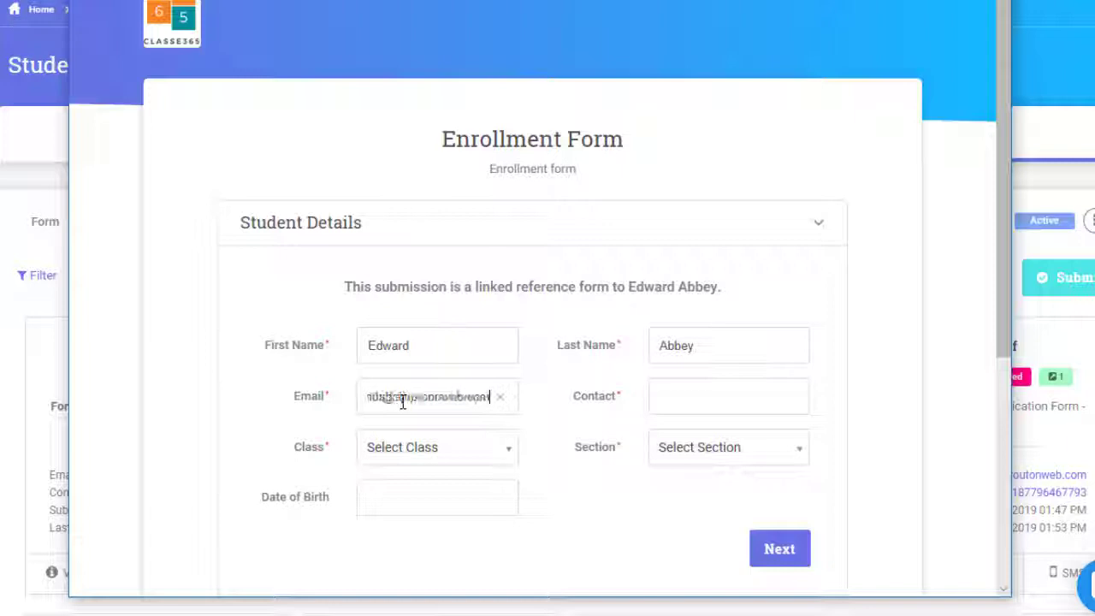
text(.com)
click(704, 393)
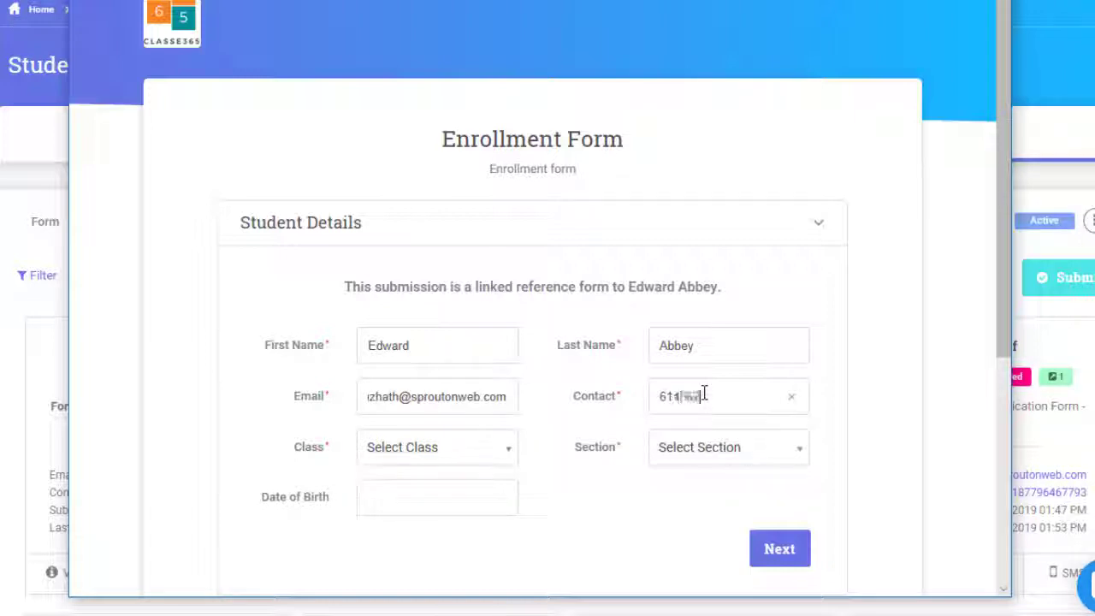
click(436, 447)
click(465, 413)
click(699, 447)
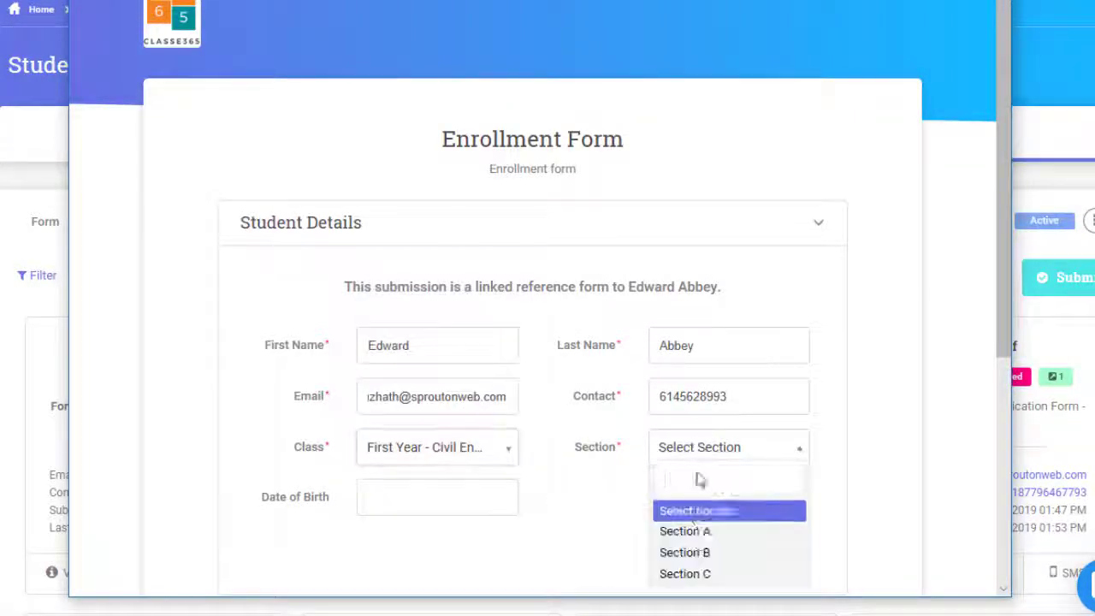
click(689, 527)
click(459, 501)
click(402, 374)
double_click(420, 497)
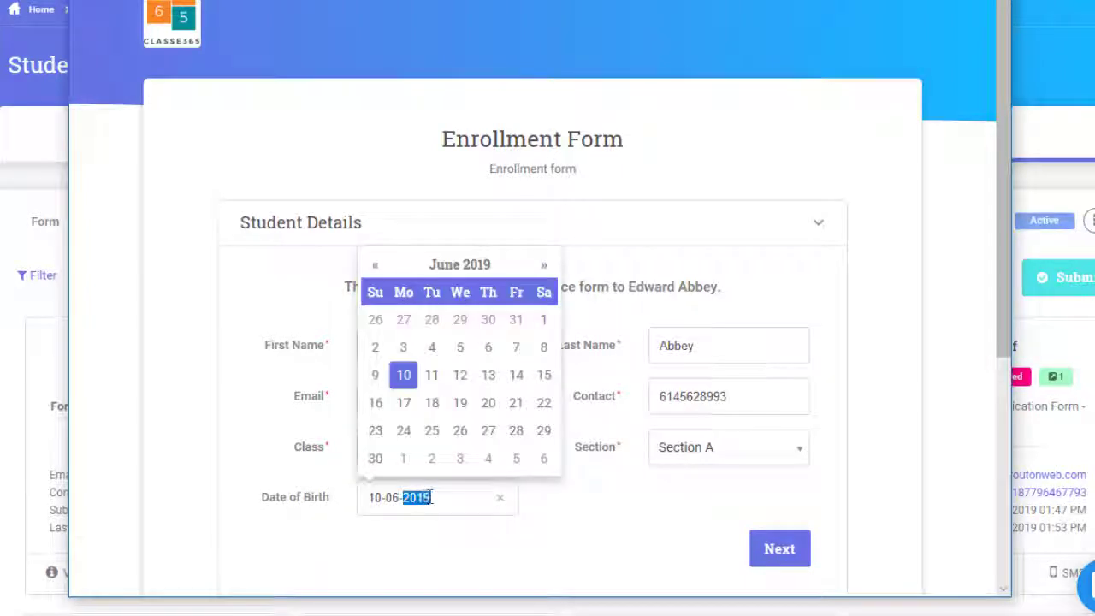
text(1999)
click(756, 548)
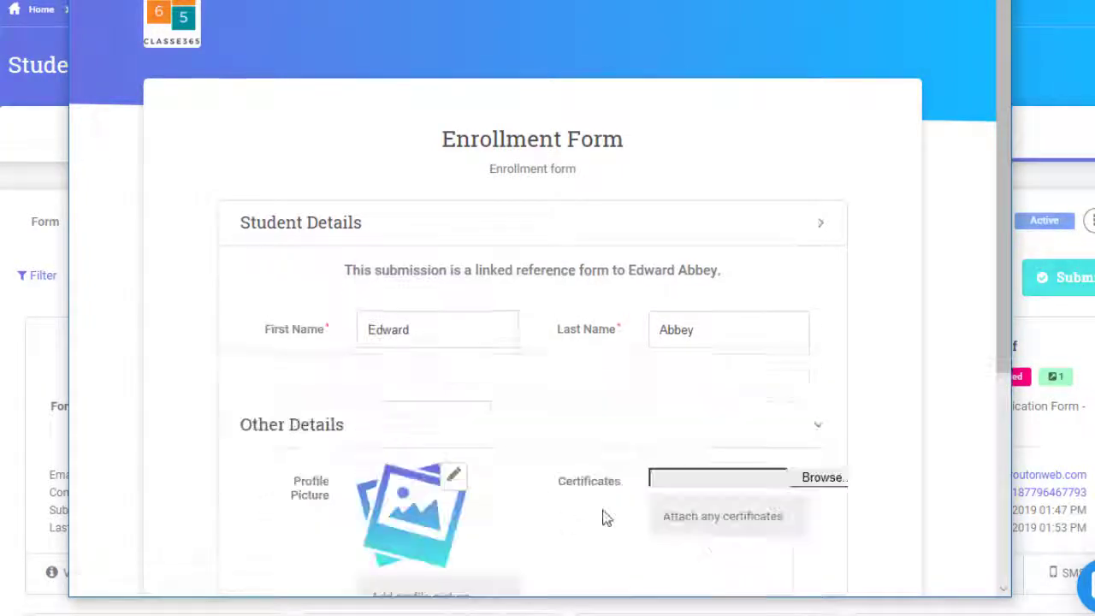
scroll(604, 516, down, 5)
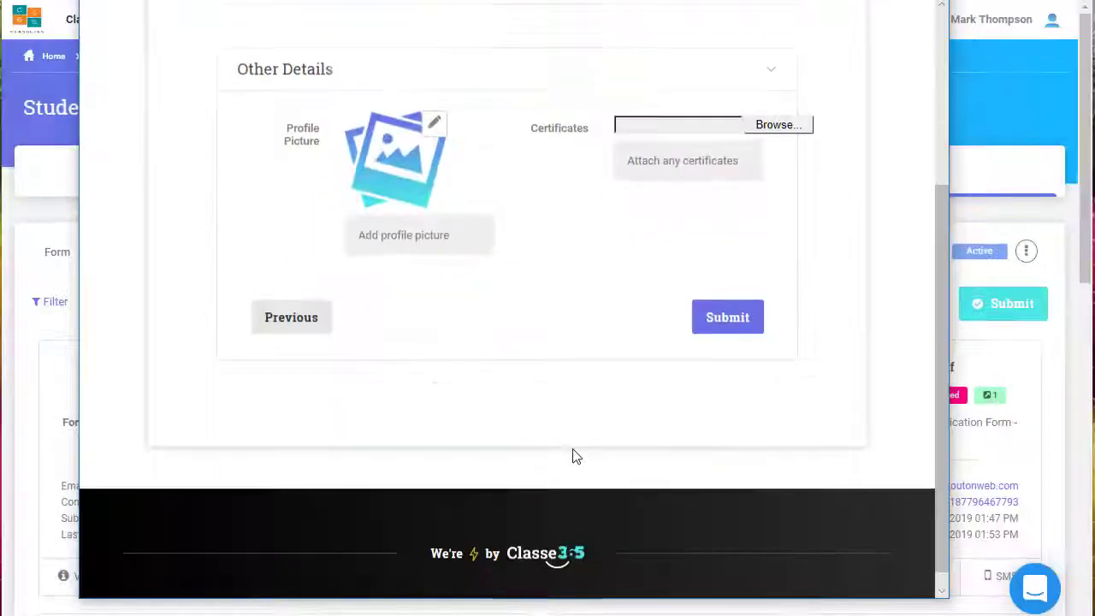
click(719, 330)
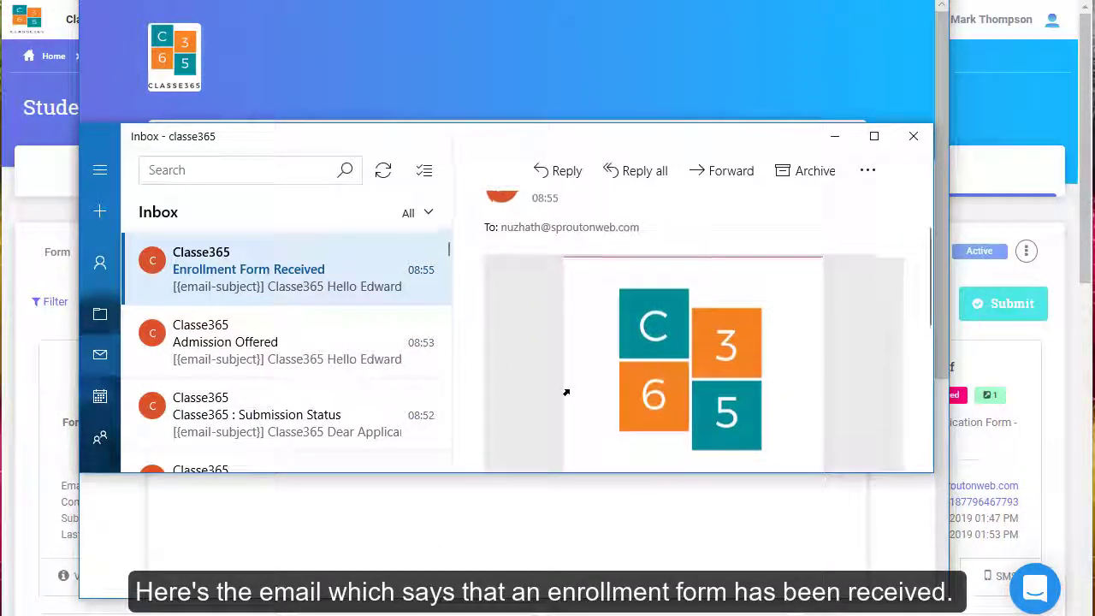
Read through the Enrollment Form Received email and return to the Submissions form filter
scroll(565, 391, down, 5)
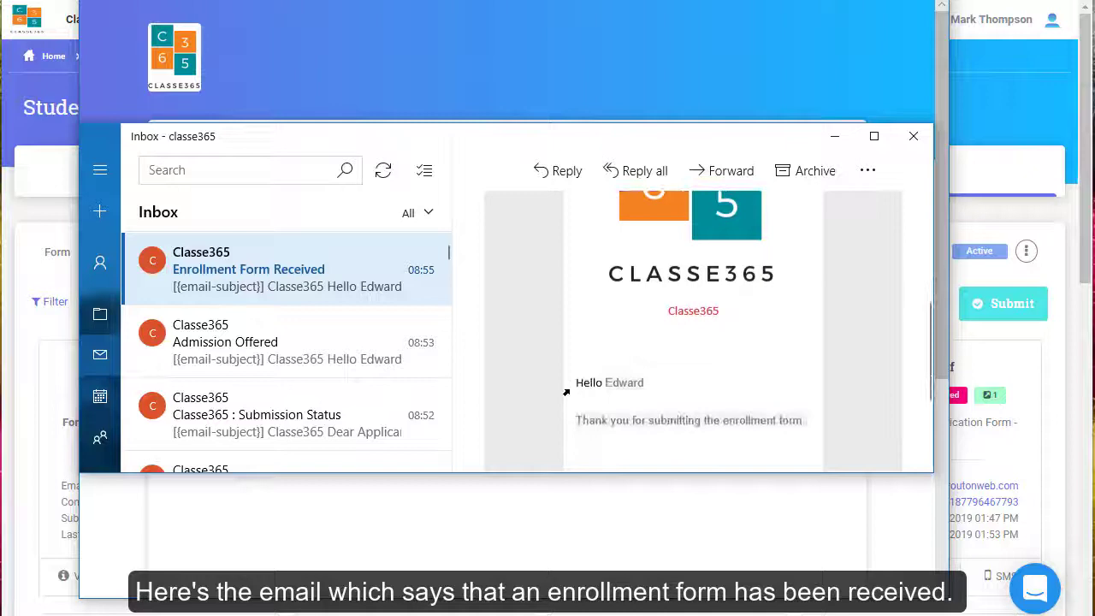
scroll(566, 390, down, 3)
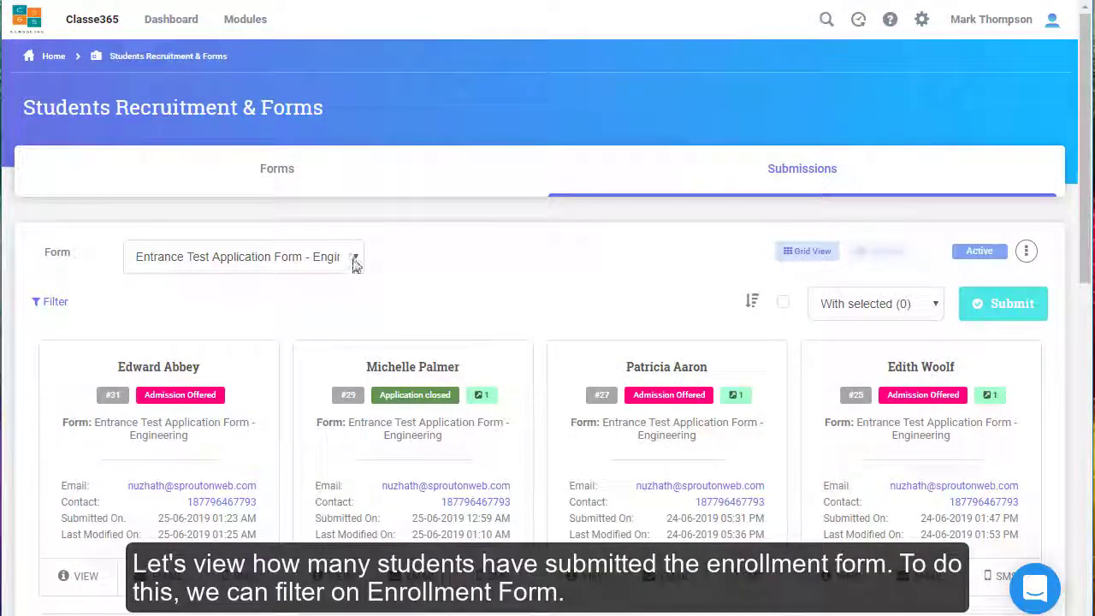
click(353, 259)
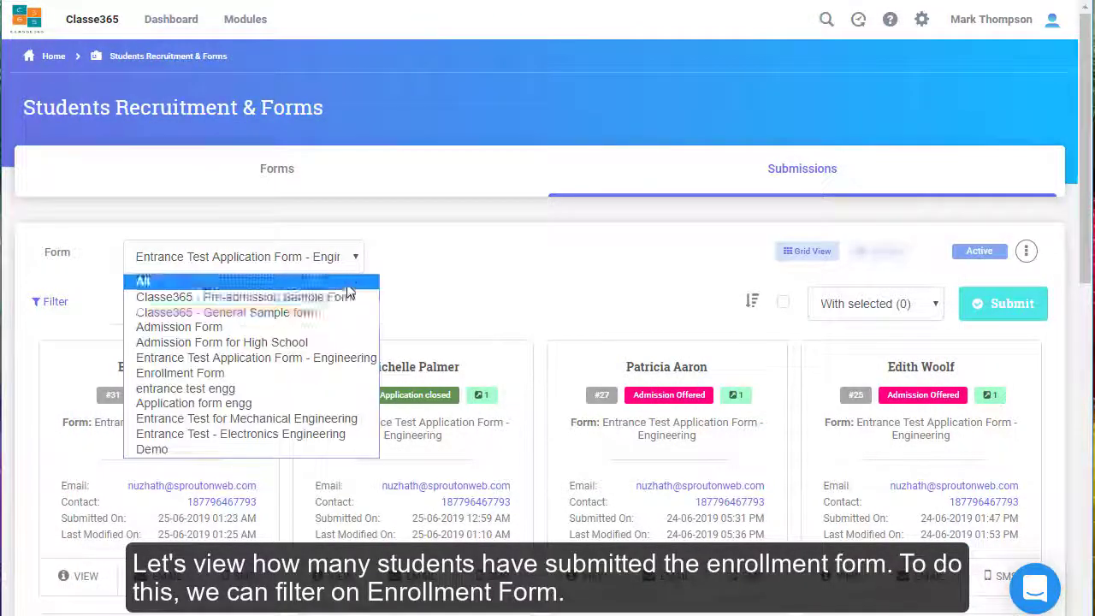
Filter to Enrollment Form submissions and set the applicant's submission to Admission Offered
click(350, 376)
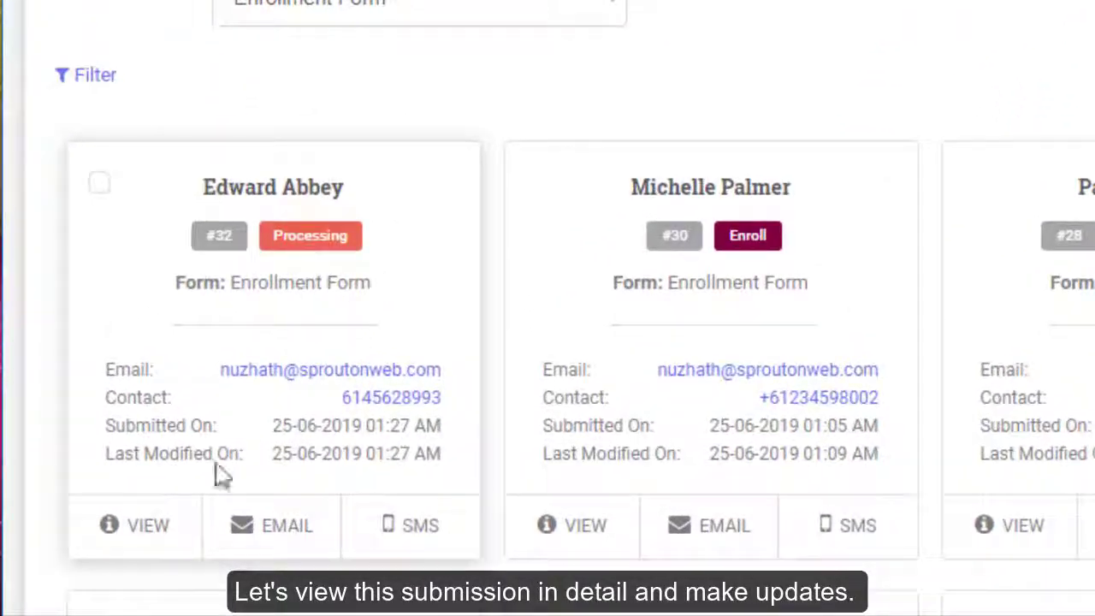
click(162, 523)
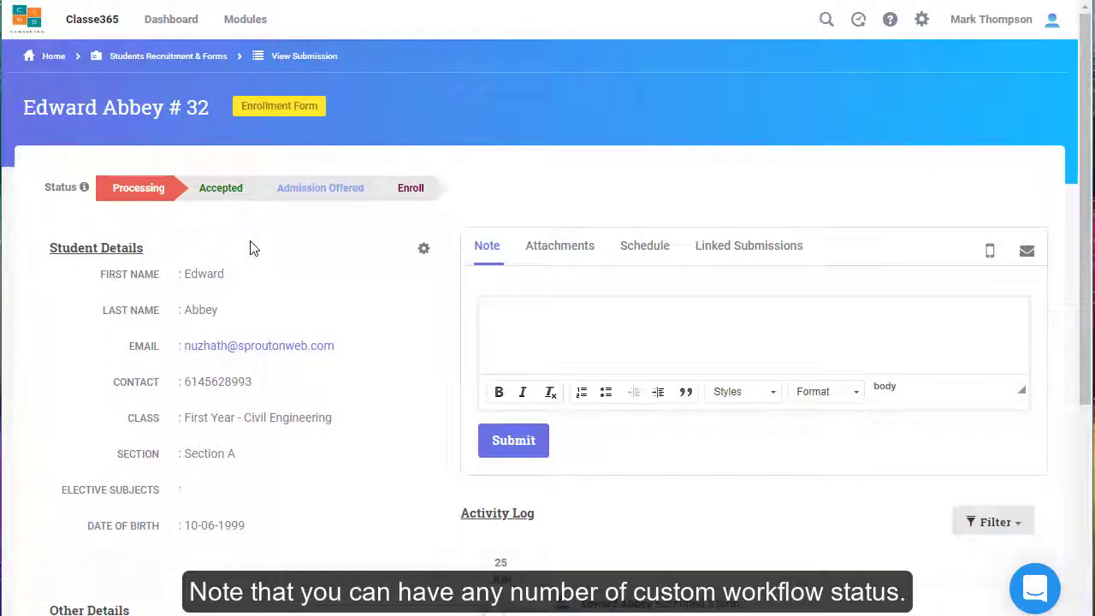
click(335, 198)
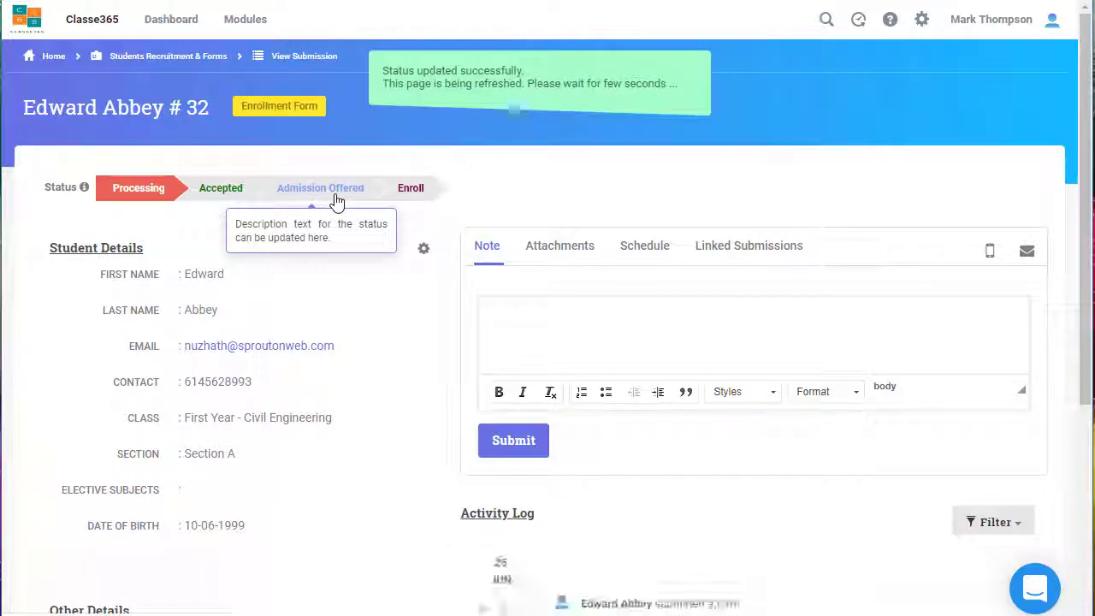
Start a note reading 'This', then browse the Attachments, Schedule and Linked Submissions tabs
click(530, 320)
text(This is a test)
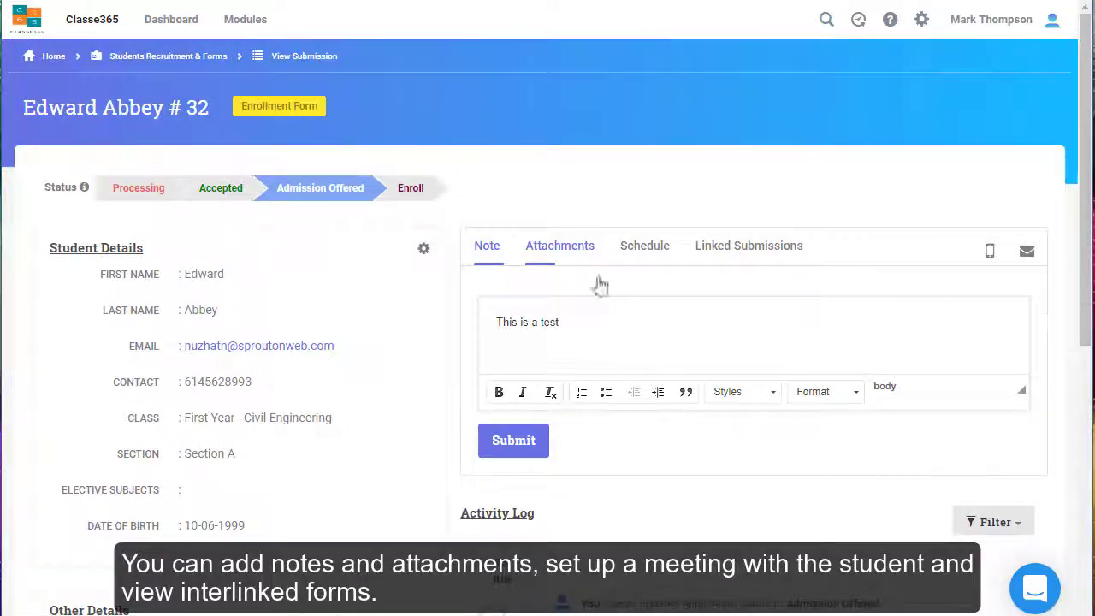
click(565, 256)
click(644, 251)
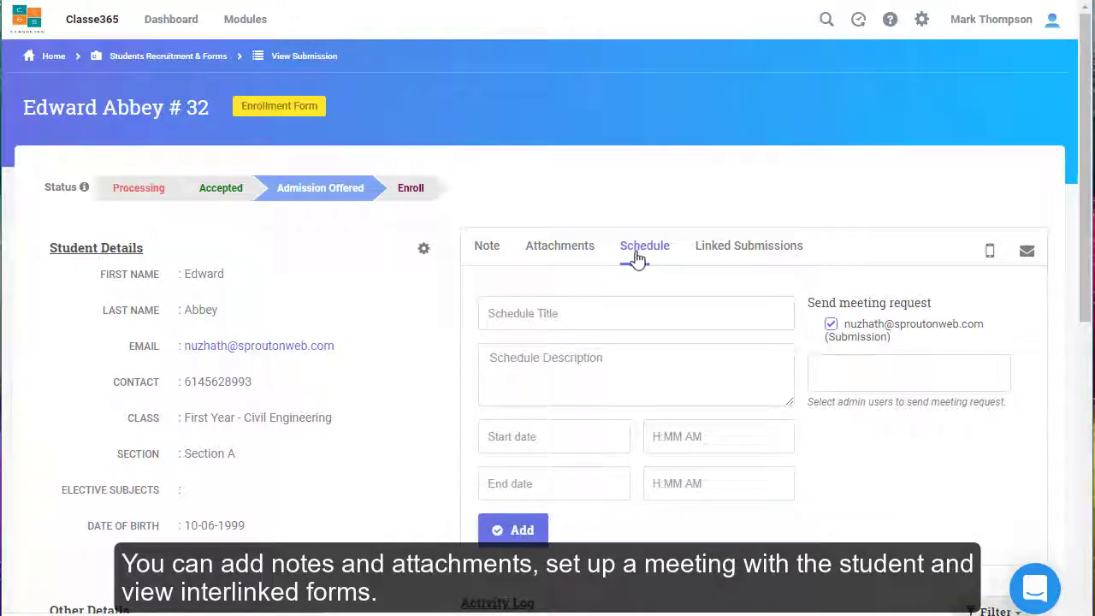
click(741, 262)
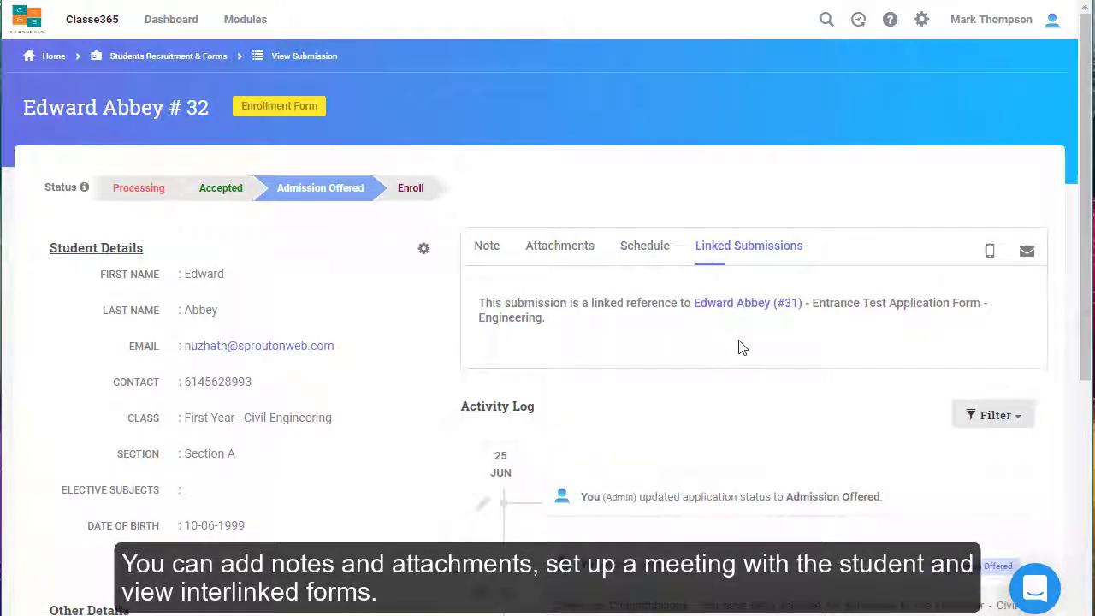
scroll(727, 351, down, 1)
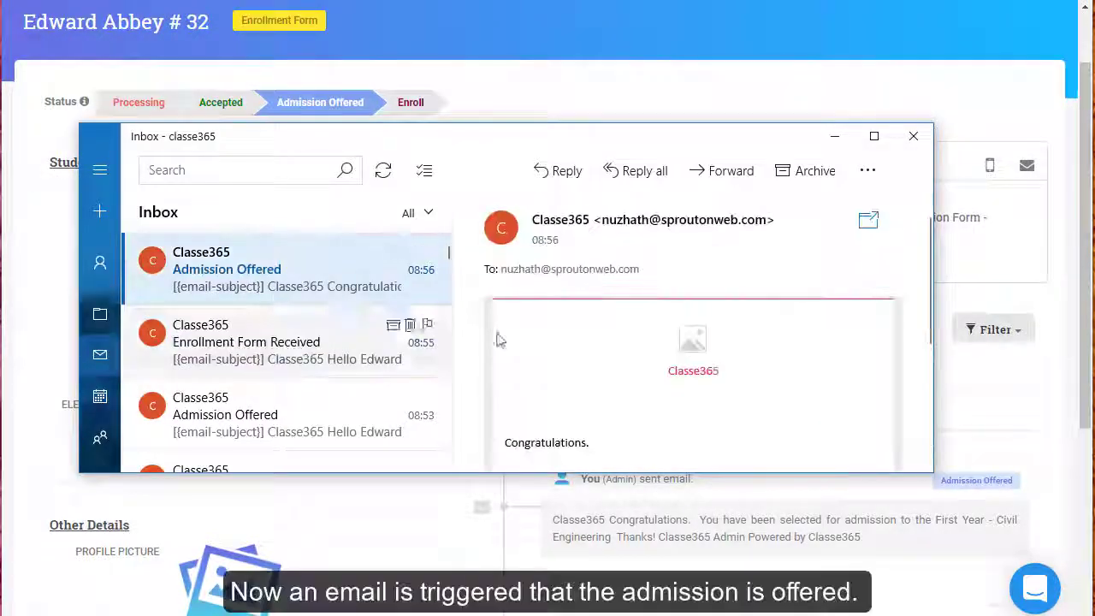
scroll(587, 354, down, 5)
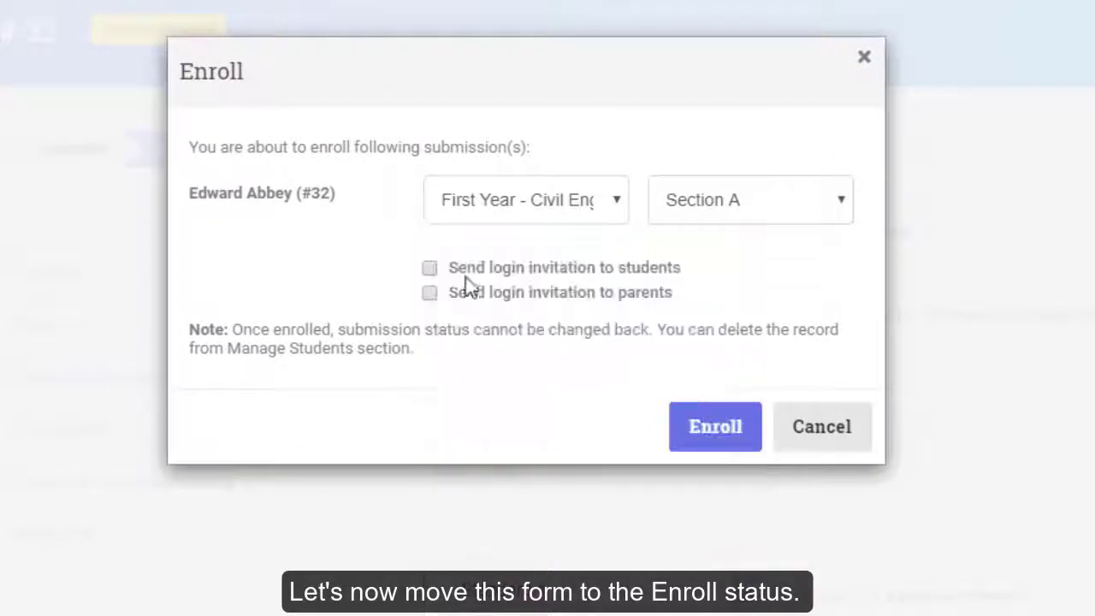
Enroll the student in Section B with login invitations for student and parents, after Section A failed
click(429, 268)
click(429, 293)
click(709, 431)
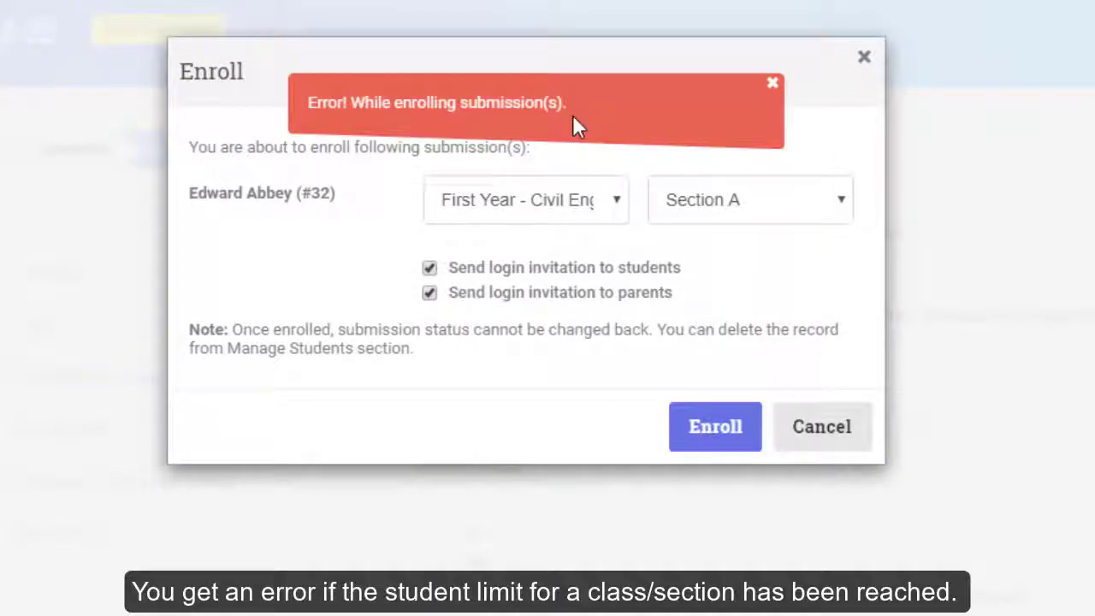
click(771, 84)
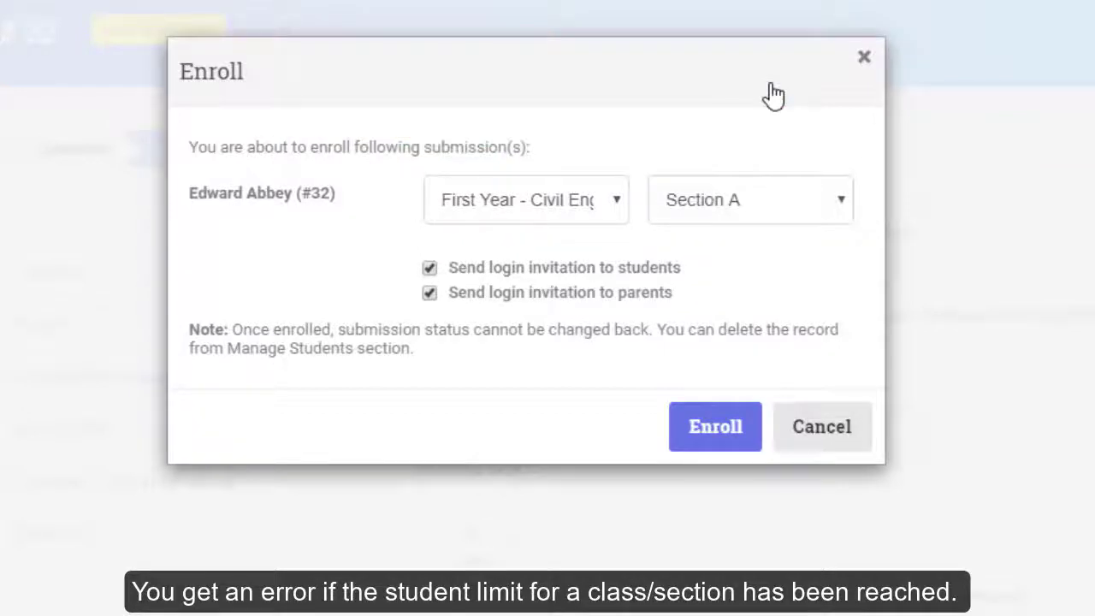
click(684, 214)
click(695, 280)
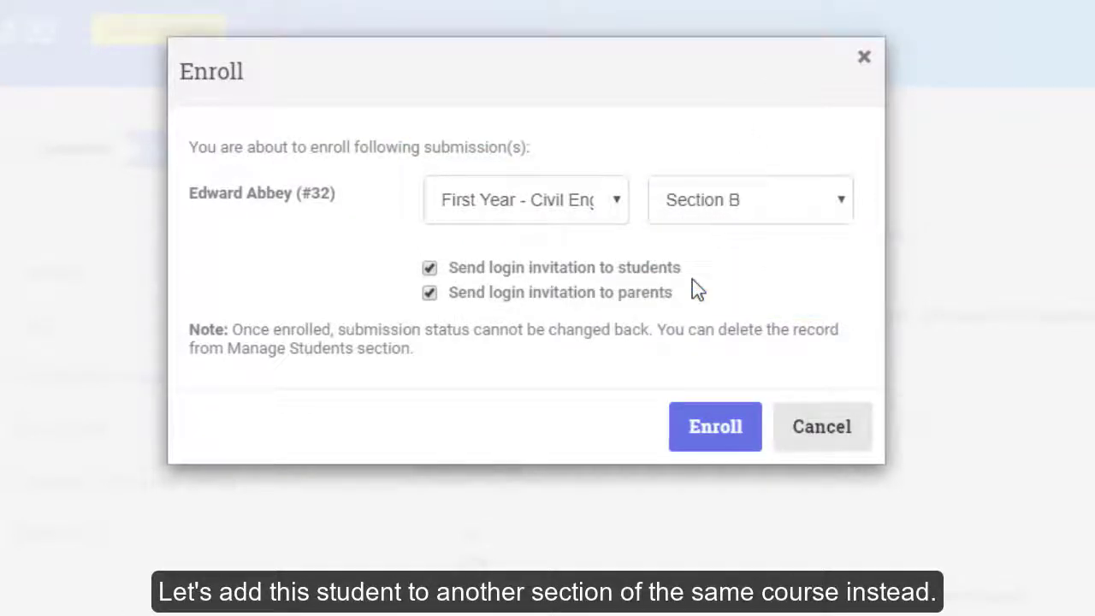
click(717, 427)
Return to the Dashboard, then read the login details in the Classe365 Login Invitation email
click(176, 25)
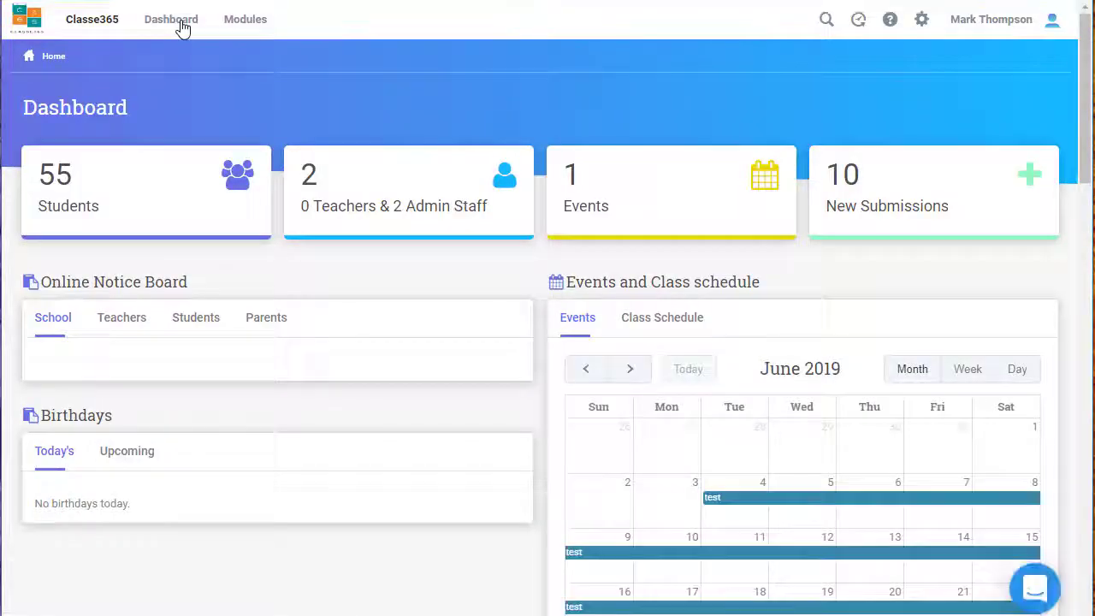
key(alt+Tab)
click(338, 295)
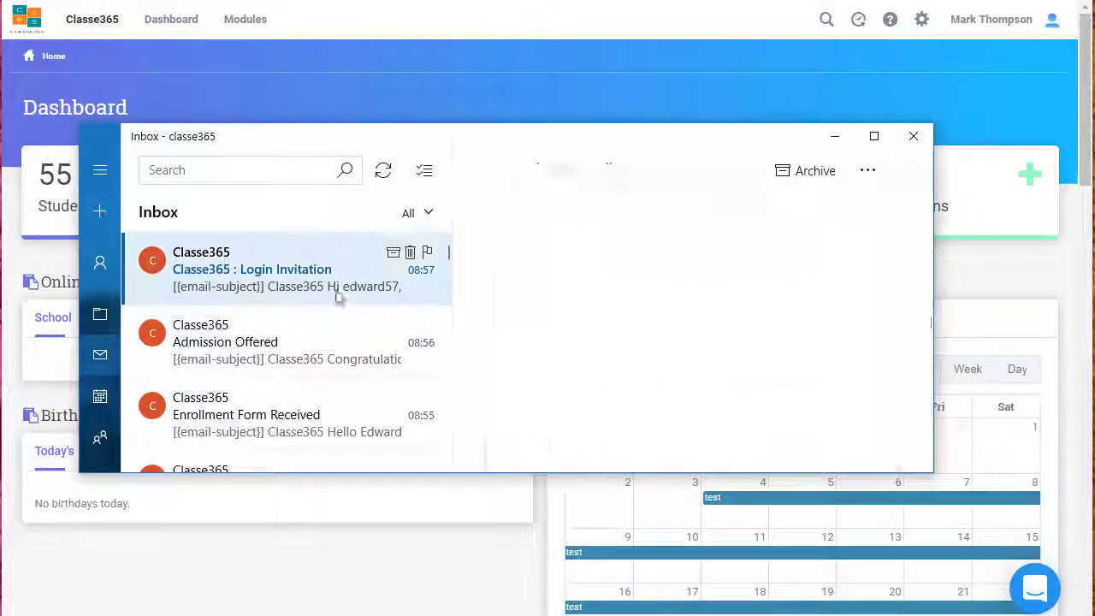
scroll(572, 347, down, 3)
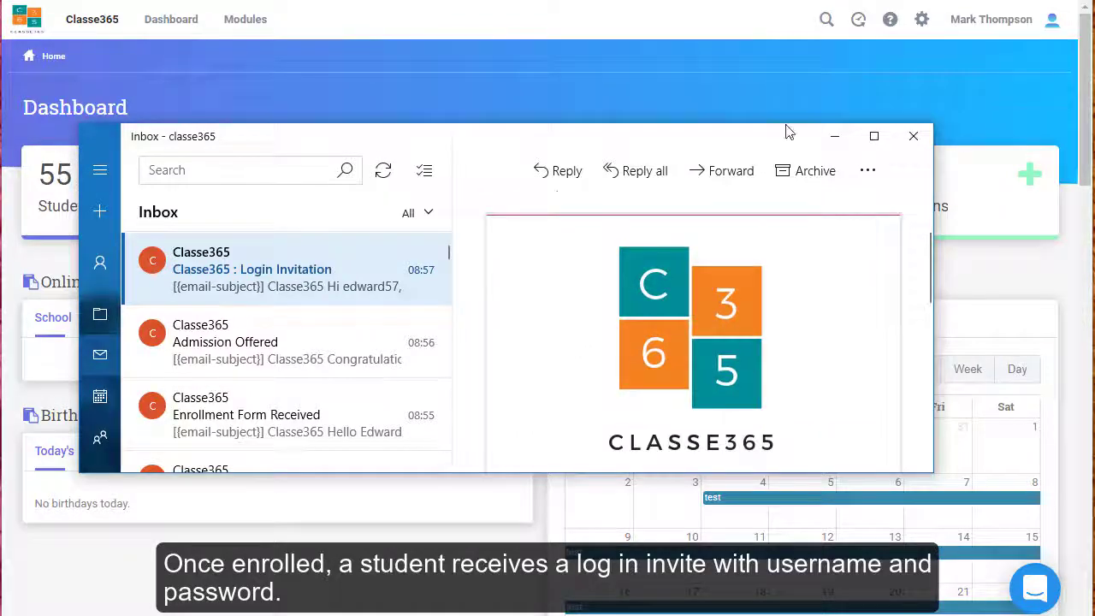
drag(781, 128, 799, 54)
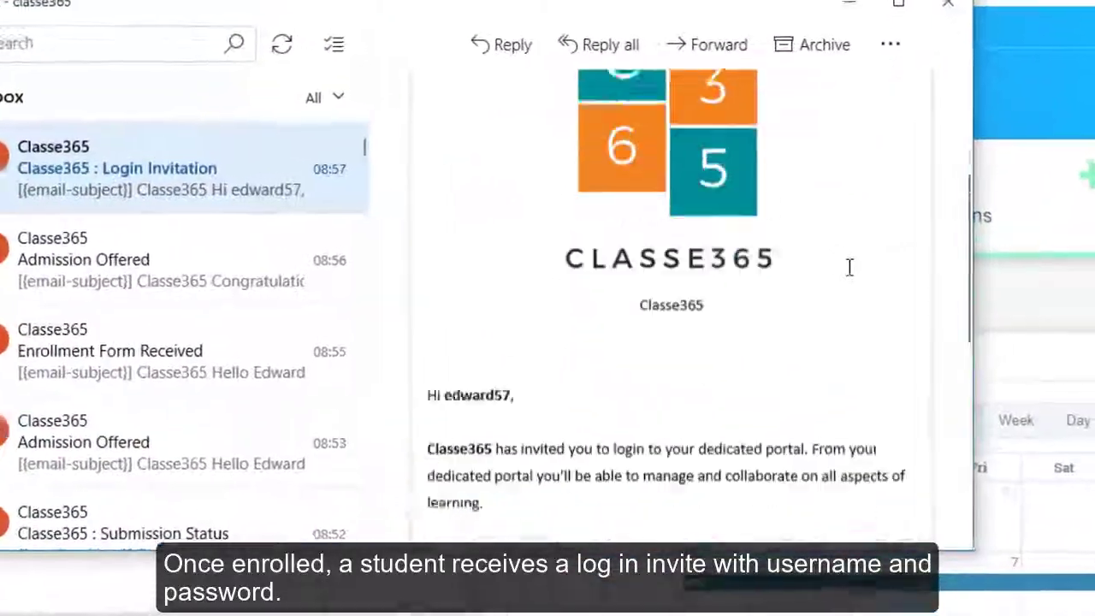
scroll(850, 267, down, 3)
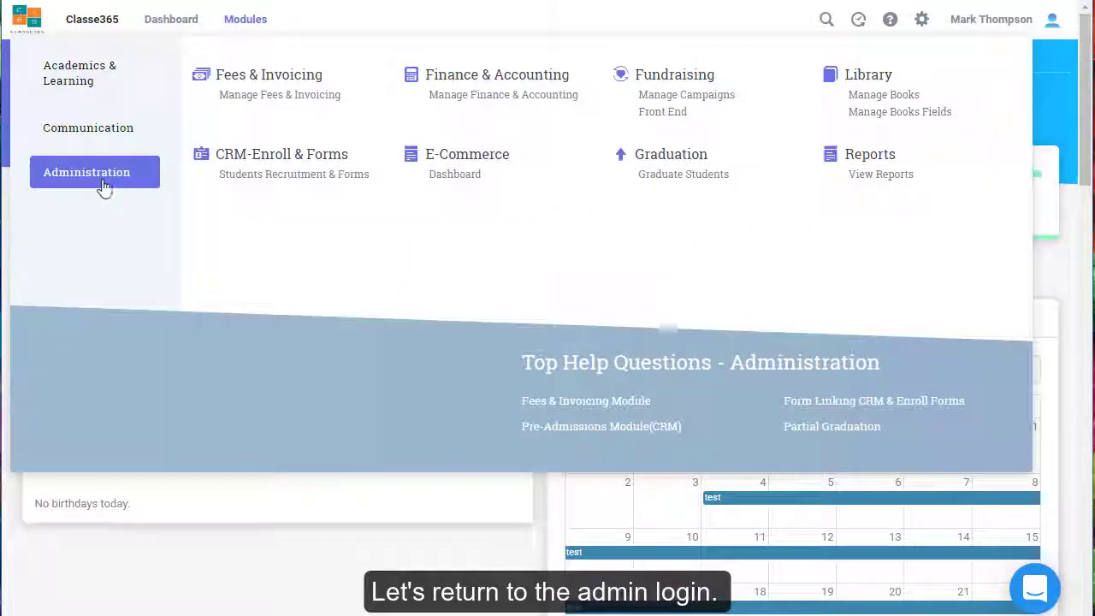
Check the Enrollment Form's dashboard stats (8 submissions, 5 enrolled), then go back to the forms list
click(255, 173)
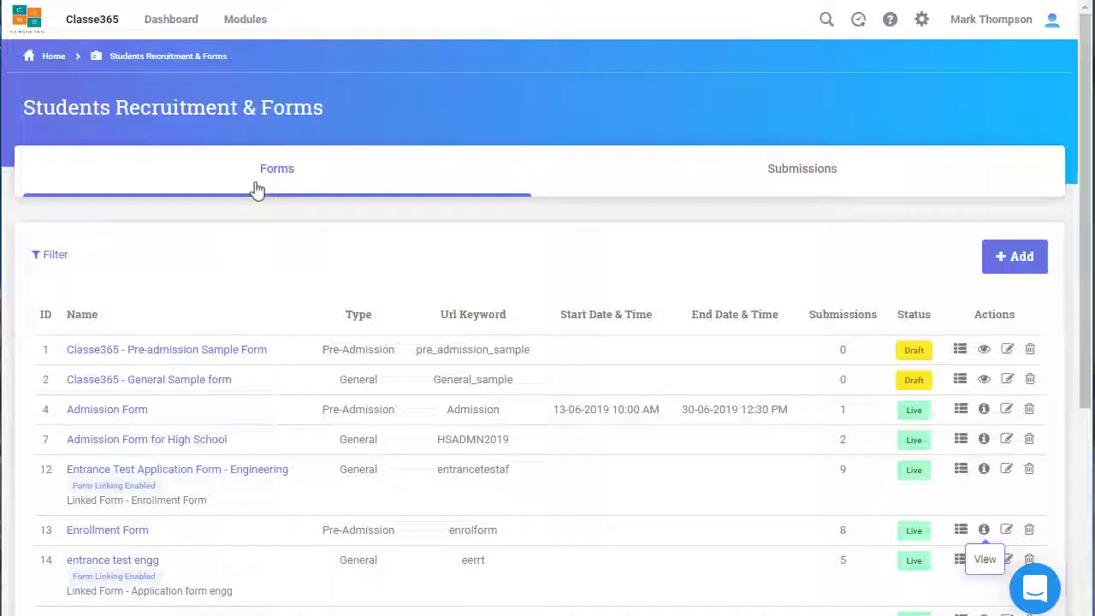
click(1007, 532)
click(74, 118)
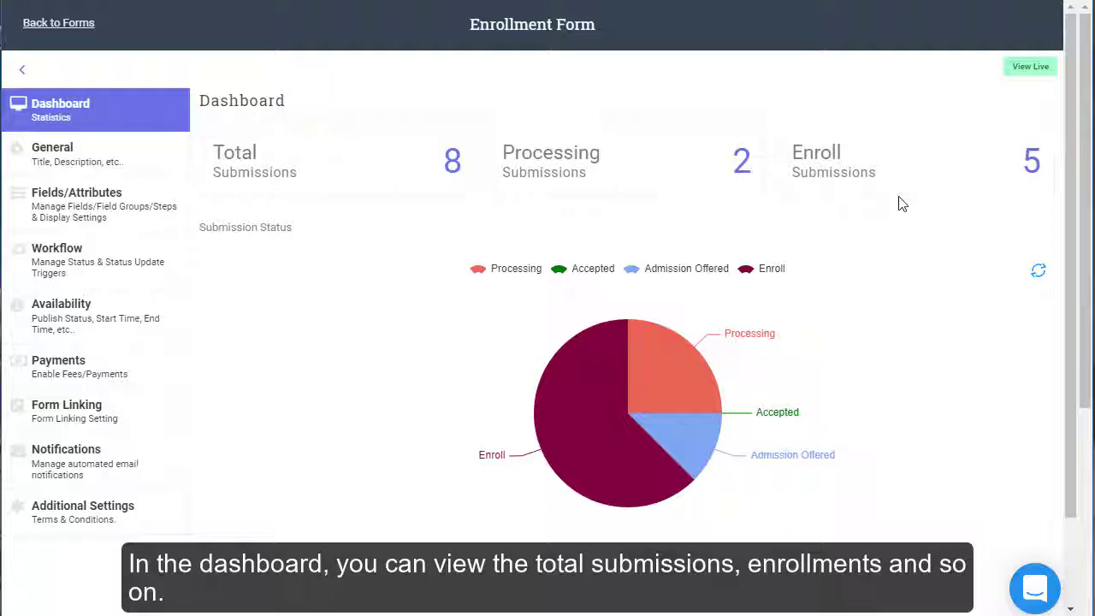
click(1037, 271)
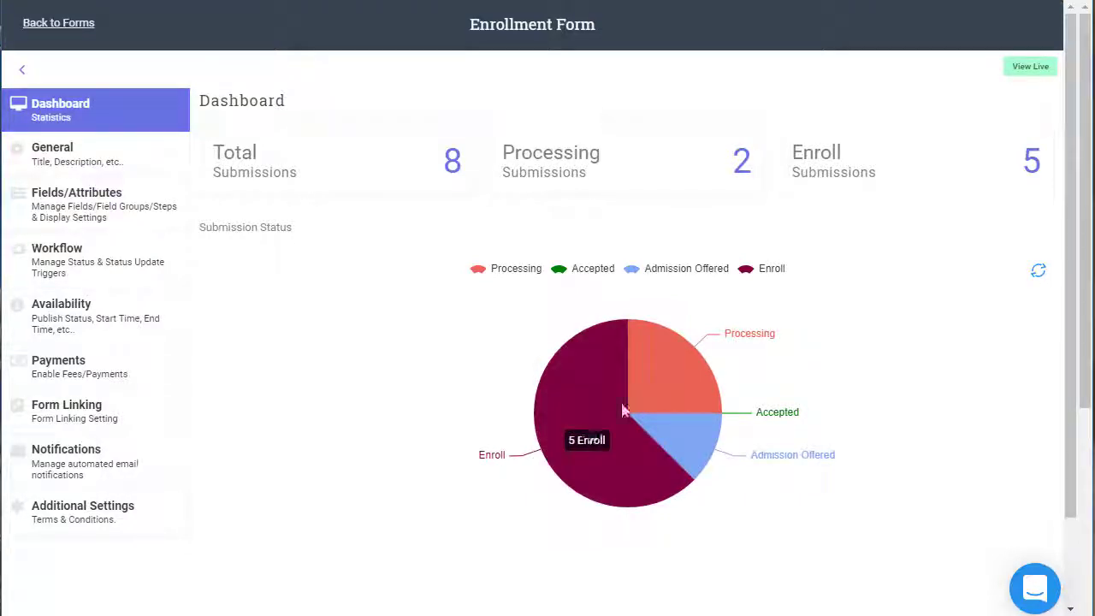
click(56, 24)
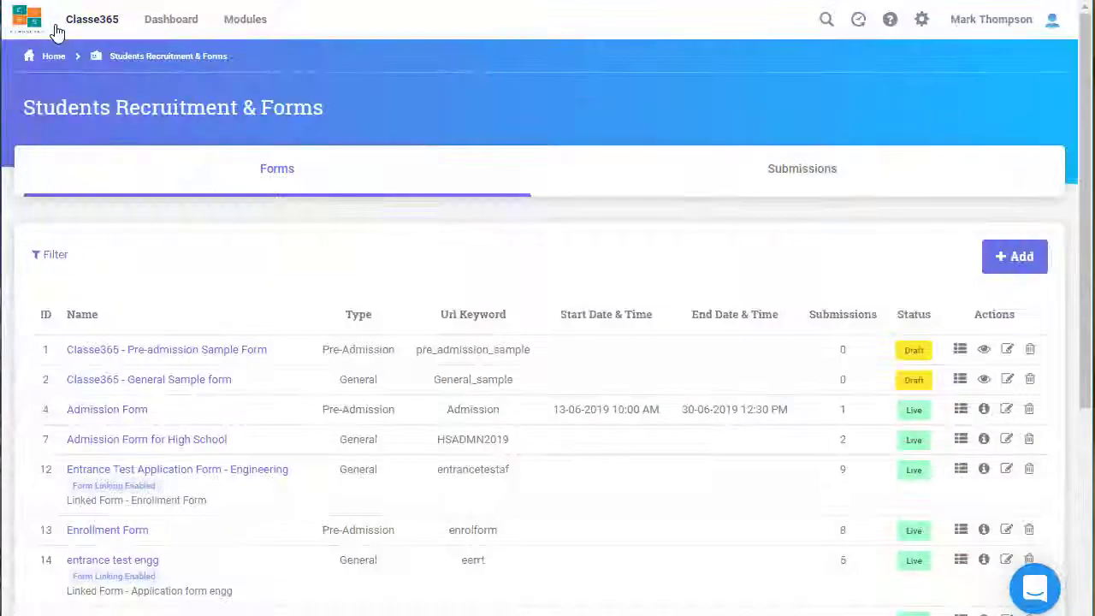